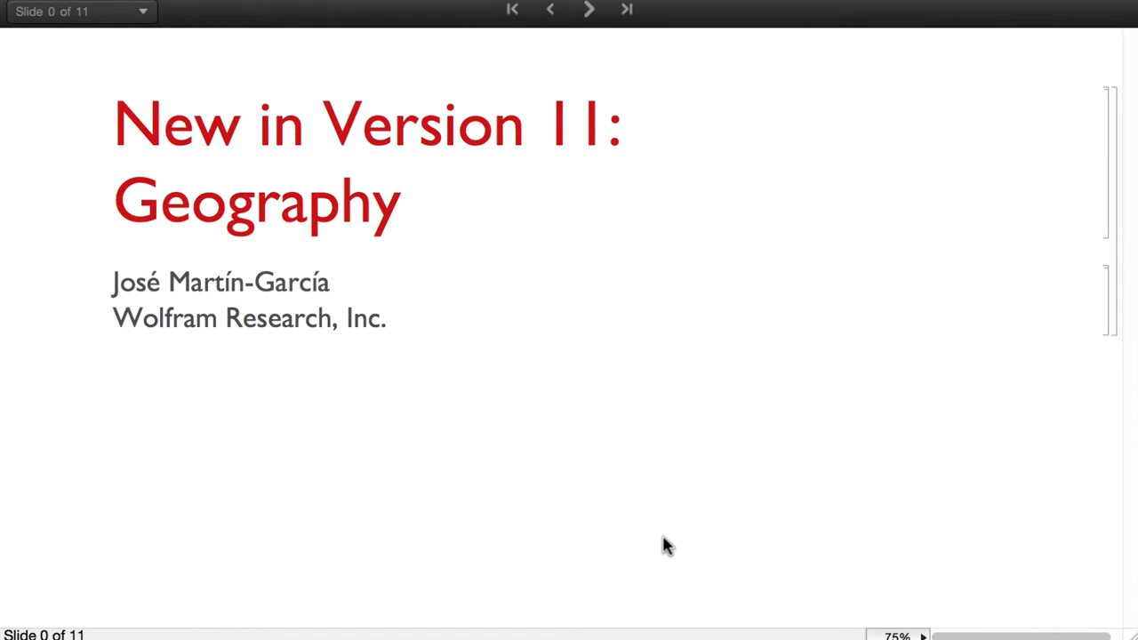
Advance the slideshow to slide 2, 'Introduction: GeoPosition & GeoGraphics'
click(590, 11)
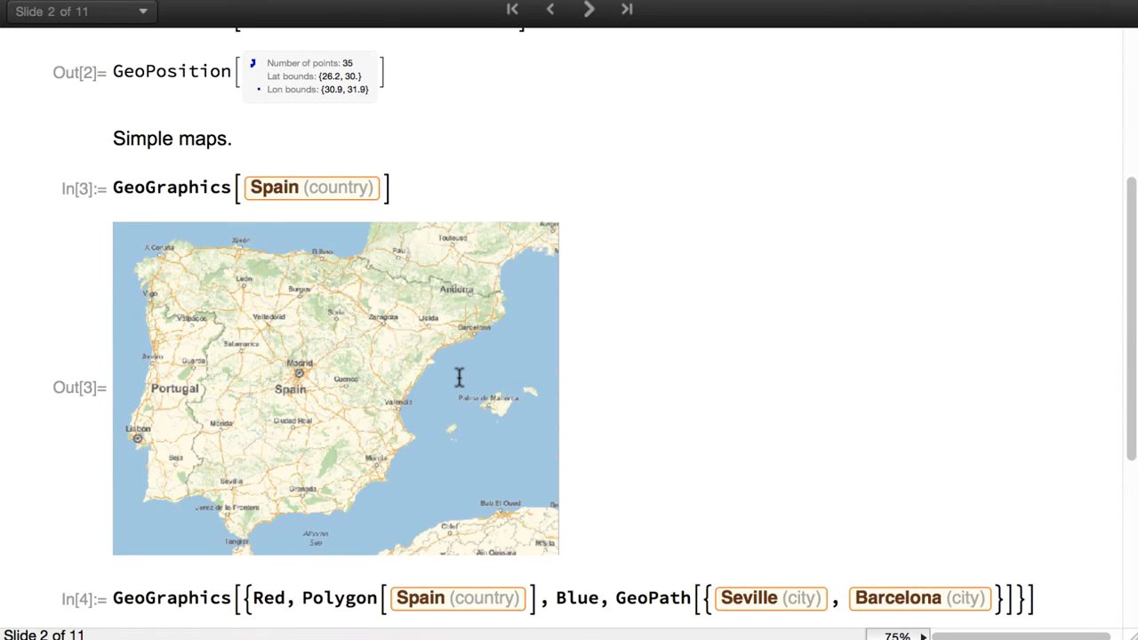
Review the simple Spain map outputs, then advance to slide 3, Dynamic Maps
scroll(362, 328, down, 4)
scroll(362, 328, down, 2)
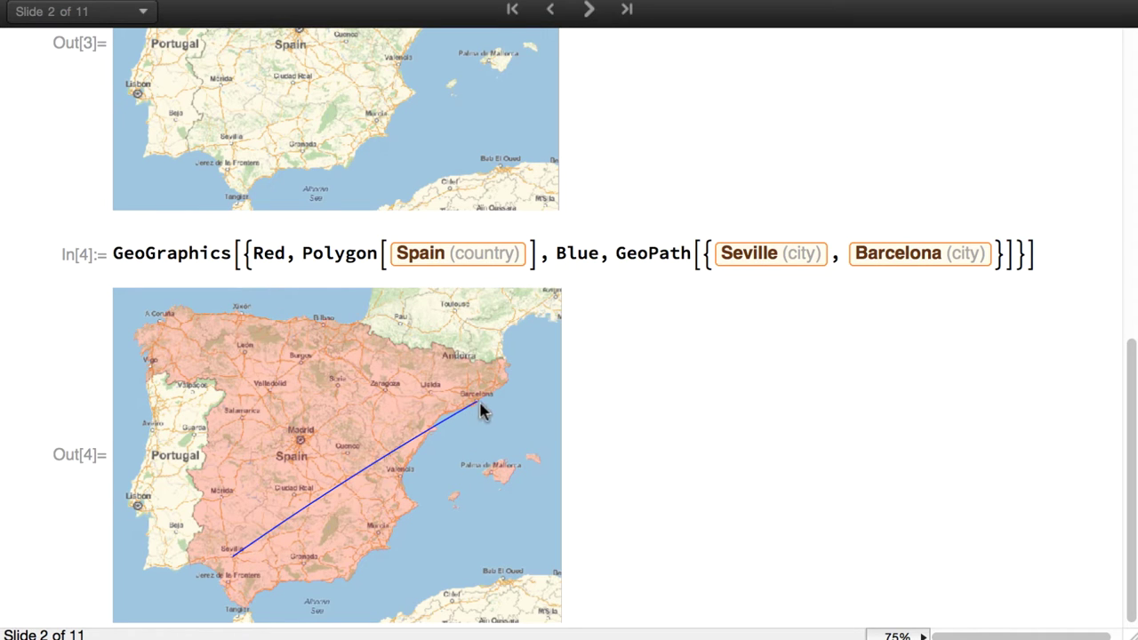
click(590, 11)
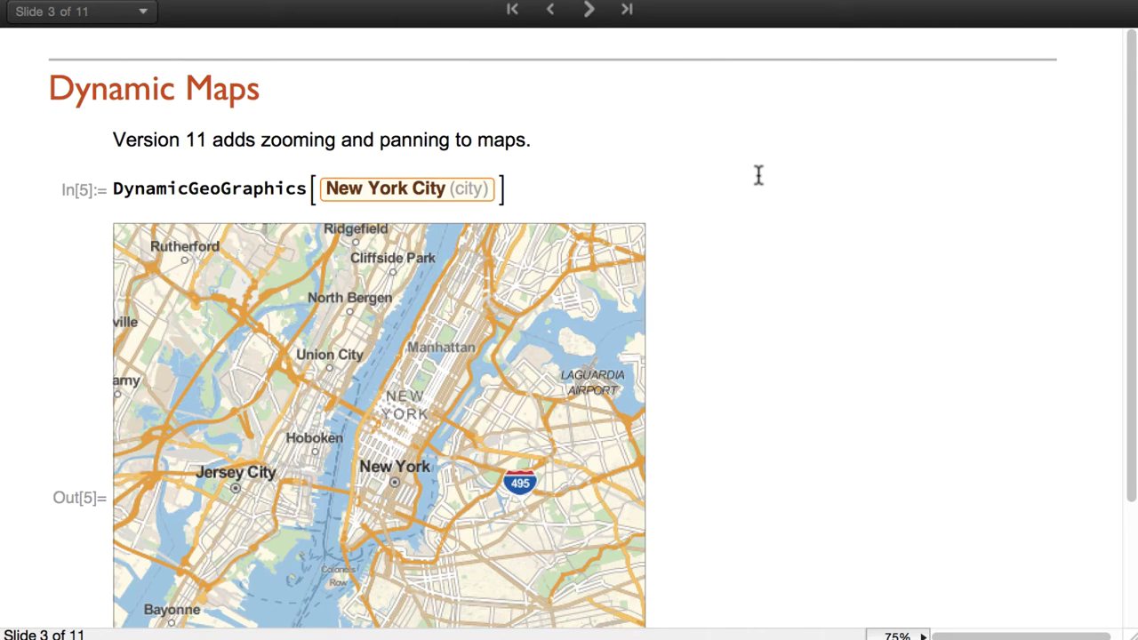
Zoom the New York map in two levels onto lower Manhattan, then advance to slide 4, Mapping Extensions
scroll(759, 175, down, 4)
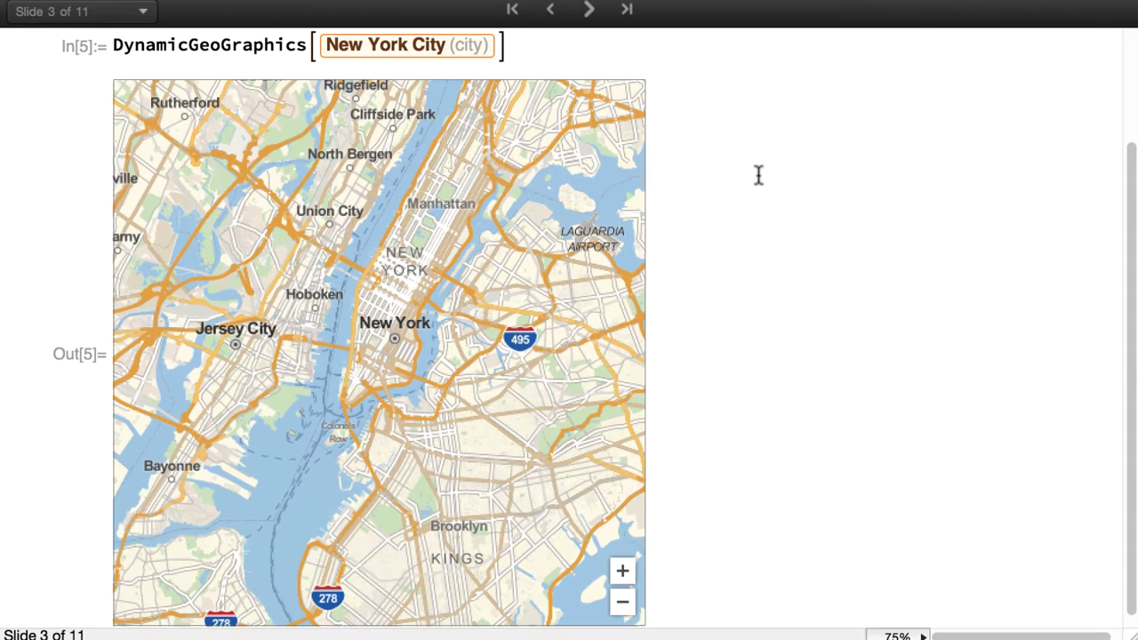
click(622, 573)
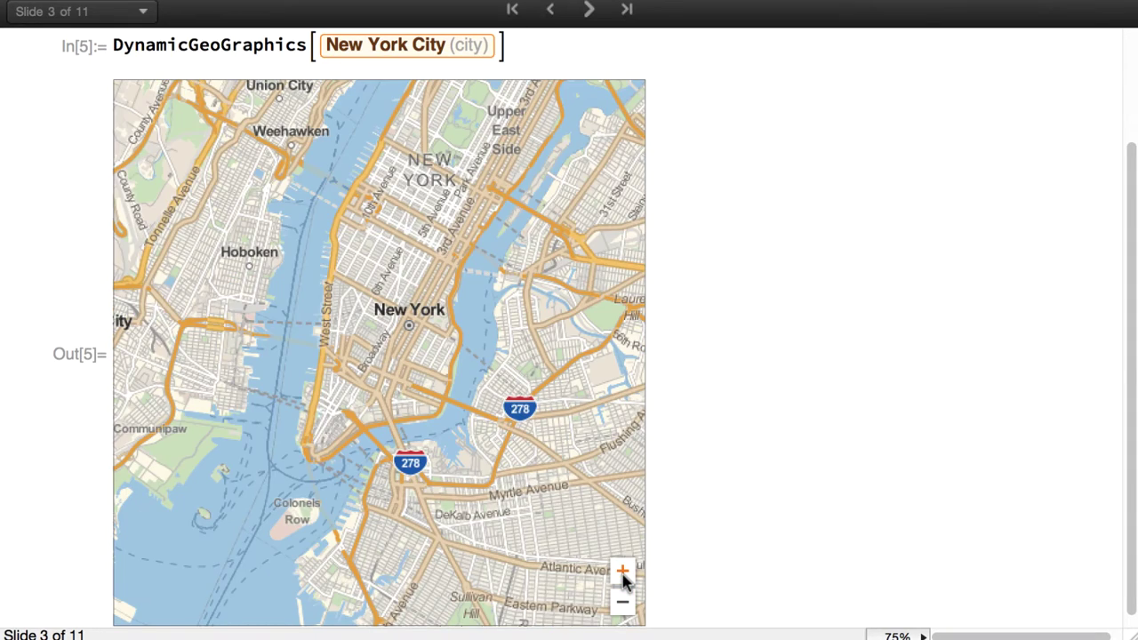
click(622, 573)
drag(436, 324, 399, 285)
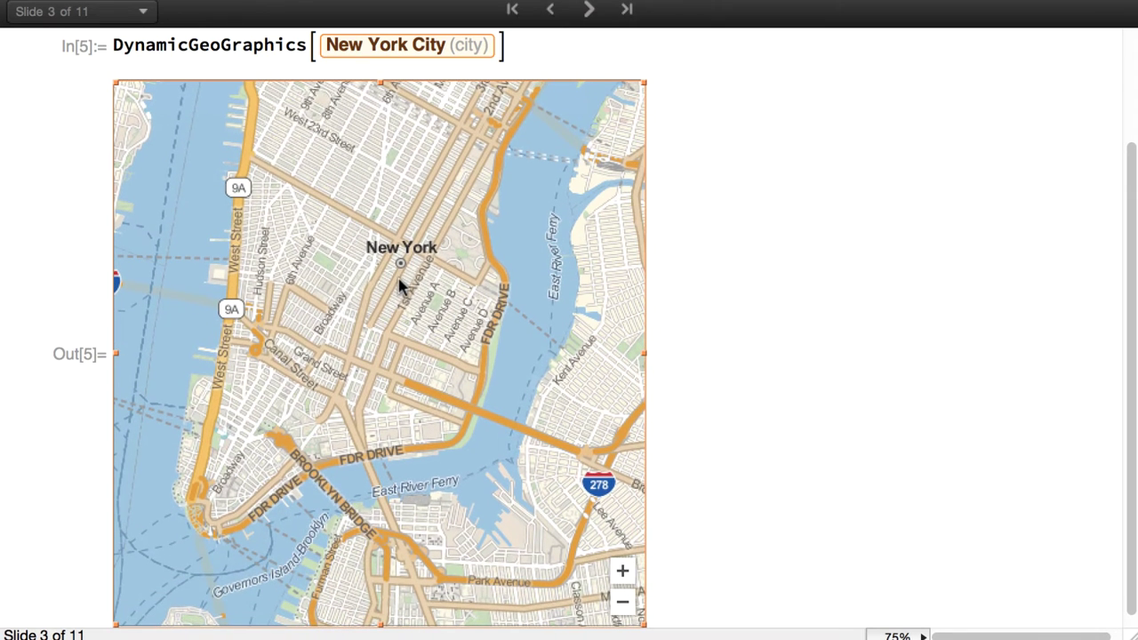
click(590, 10)
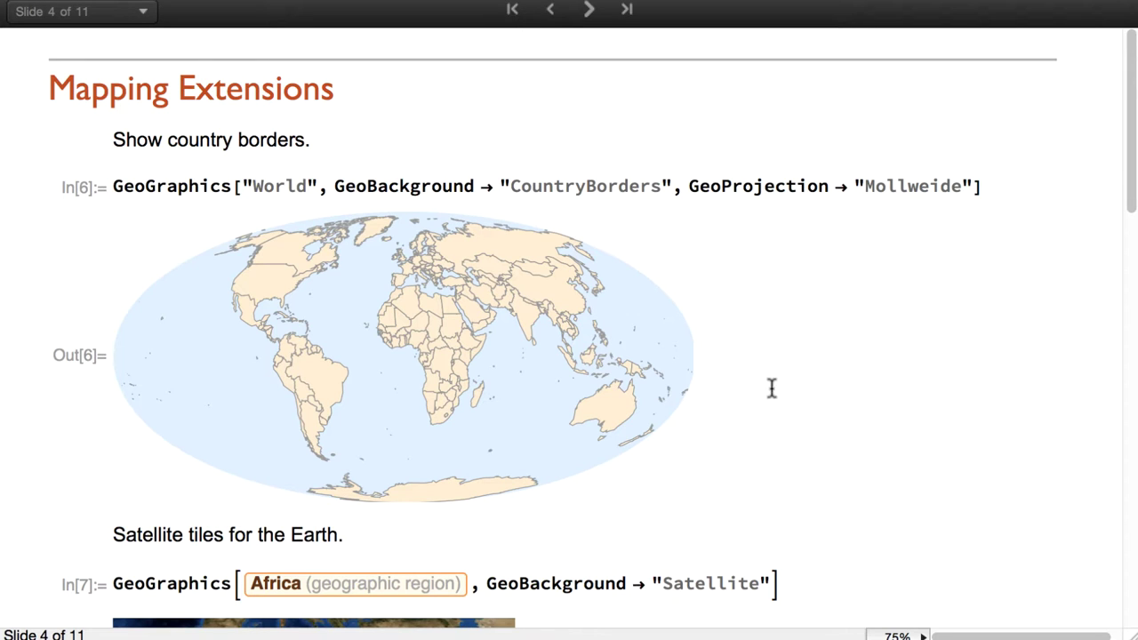
Scroll through slide 4's border, satellite and Olympus Mons maps down to the Africa OpenStreetMap tile-server example
scroll(770, 345, down, 5)
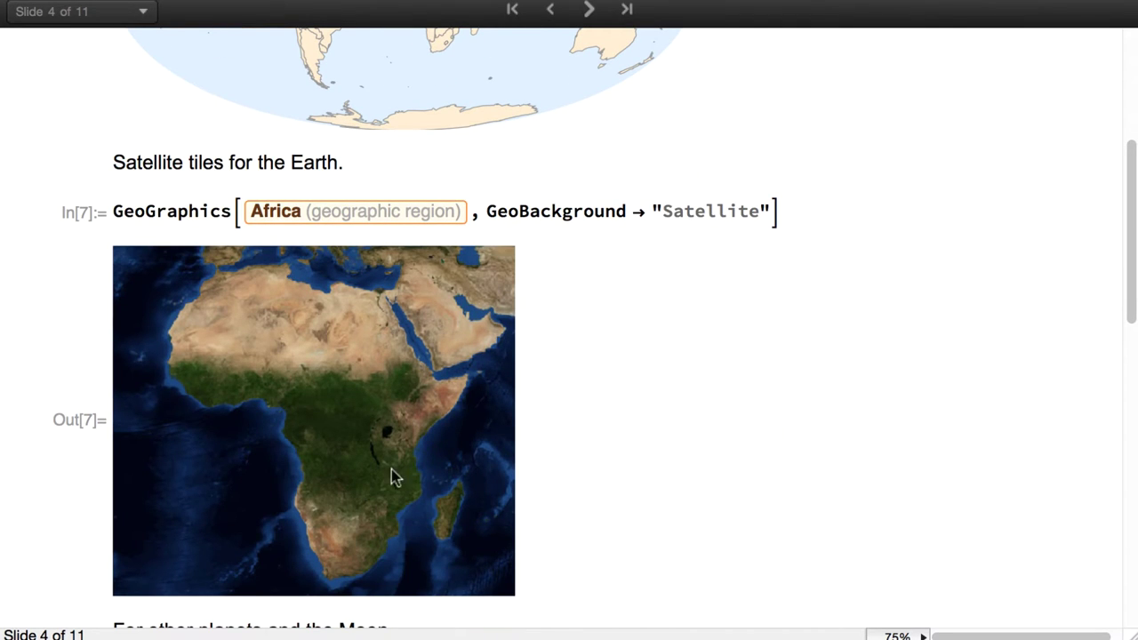
scroll(503, 400, down, 4)
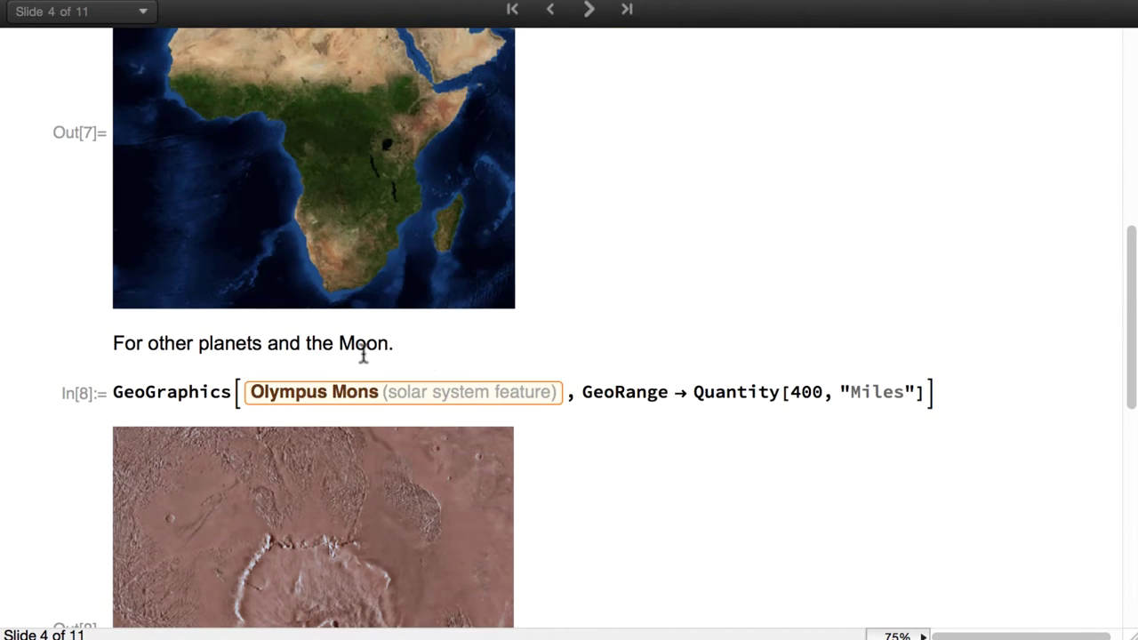
scroll(363, 354, down, 3)
scroll(363, 353, down, 1)
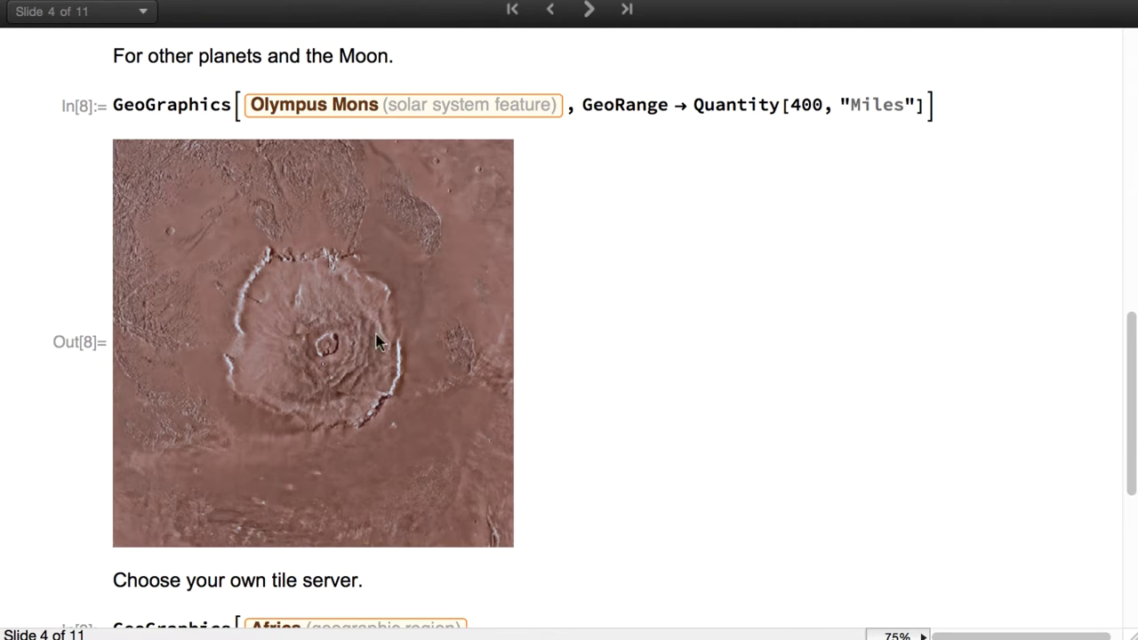
scroll(573, 366, down, 1)
scroll(575, 365, down, 5)
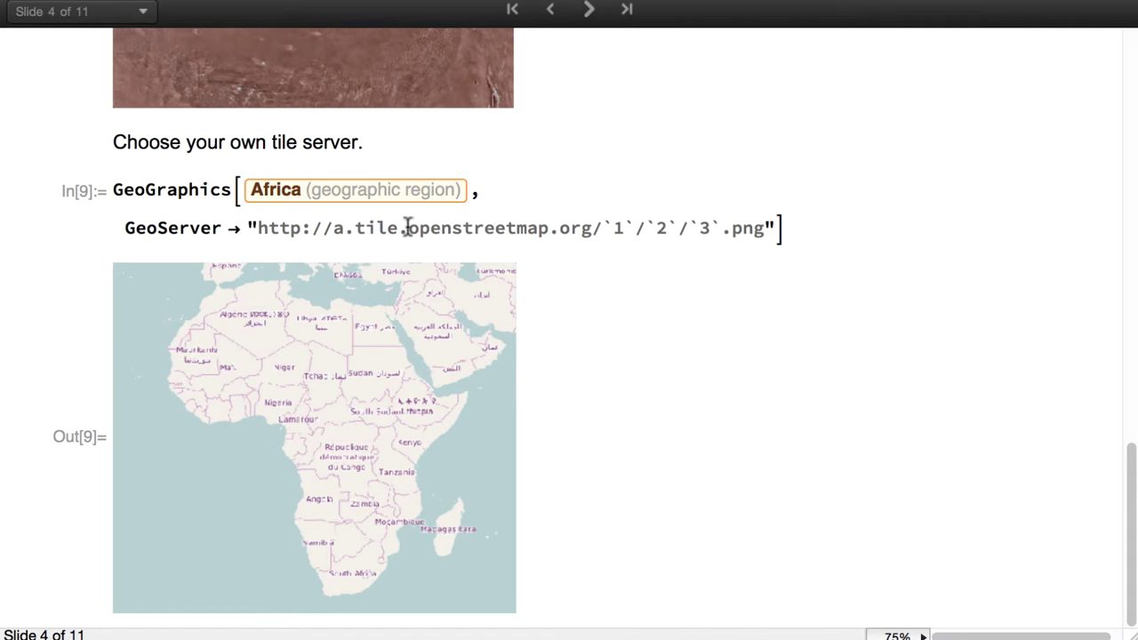
Advance to slide 5, Geo Histograms, and review the brewery point map
click(589, 11)
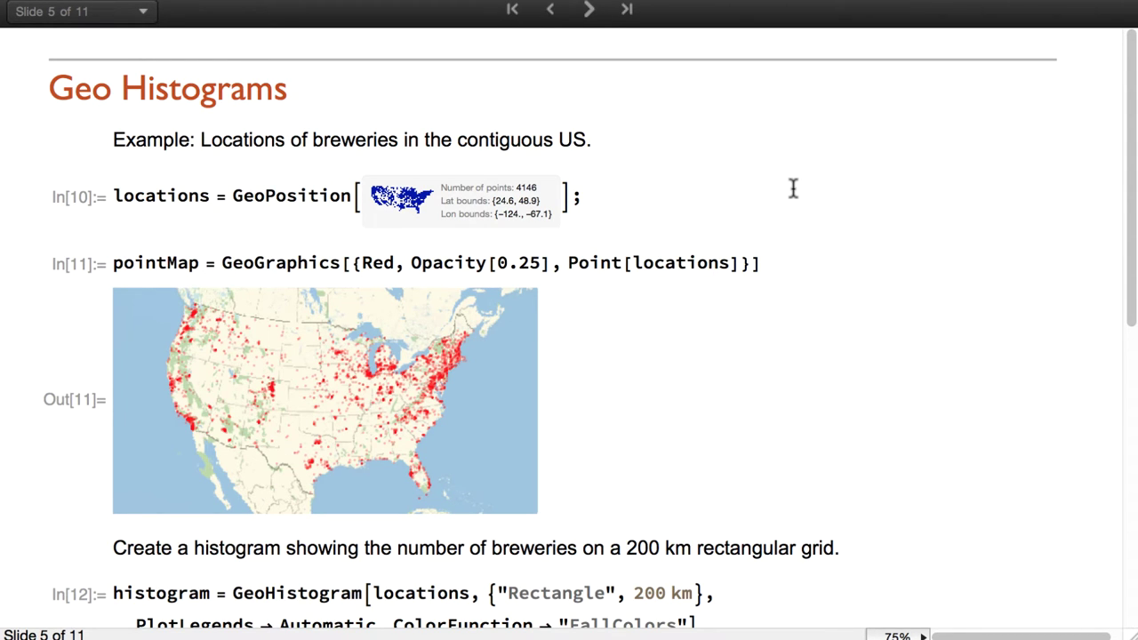
scroll(793, 189, down, 5)
scroll(793, 188, up, 3)
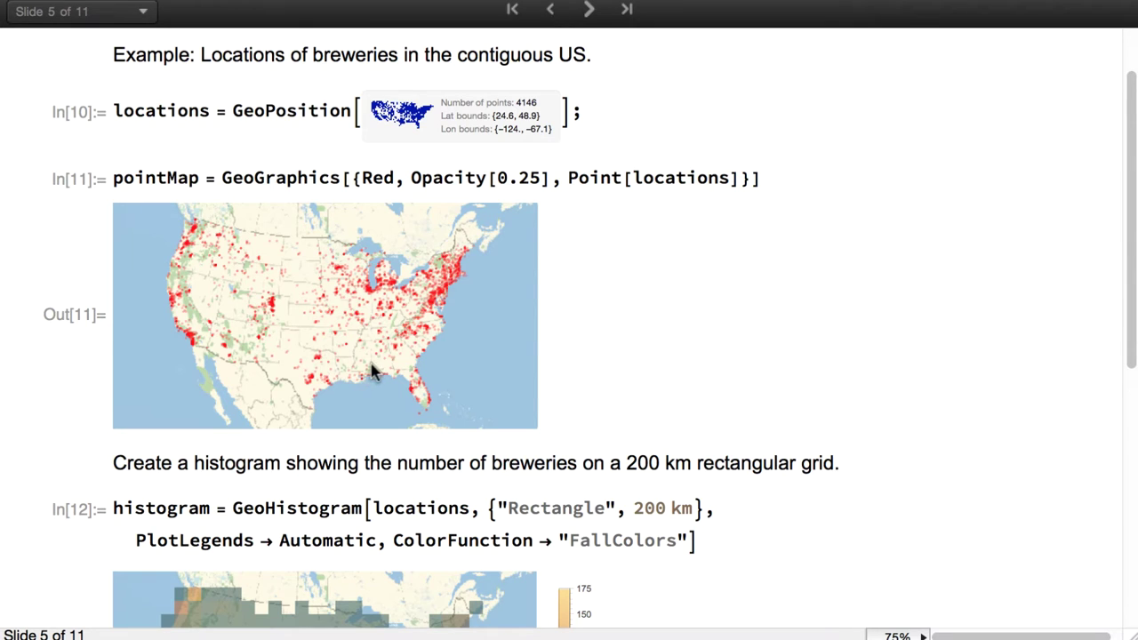
scroll(668, 346, down, 3)
scroll(668, 346, down, 10)
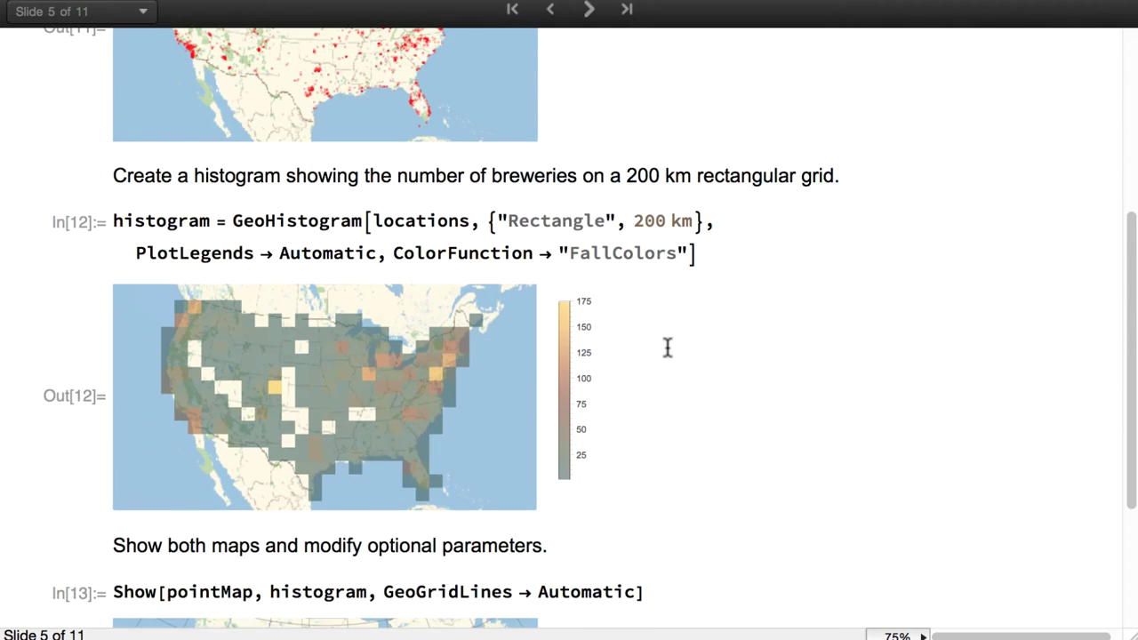
Check the GeoHistogram cell values, then advance to slide 6, Large Collection of Geo Projections
mouse_move(373, 378)
mouse_move(407, 384)
scroll(766, 325, down, 1)
scroll(767, 325, down, 5)
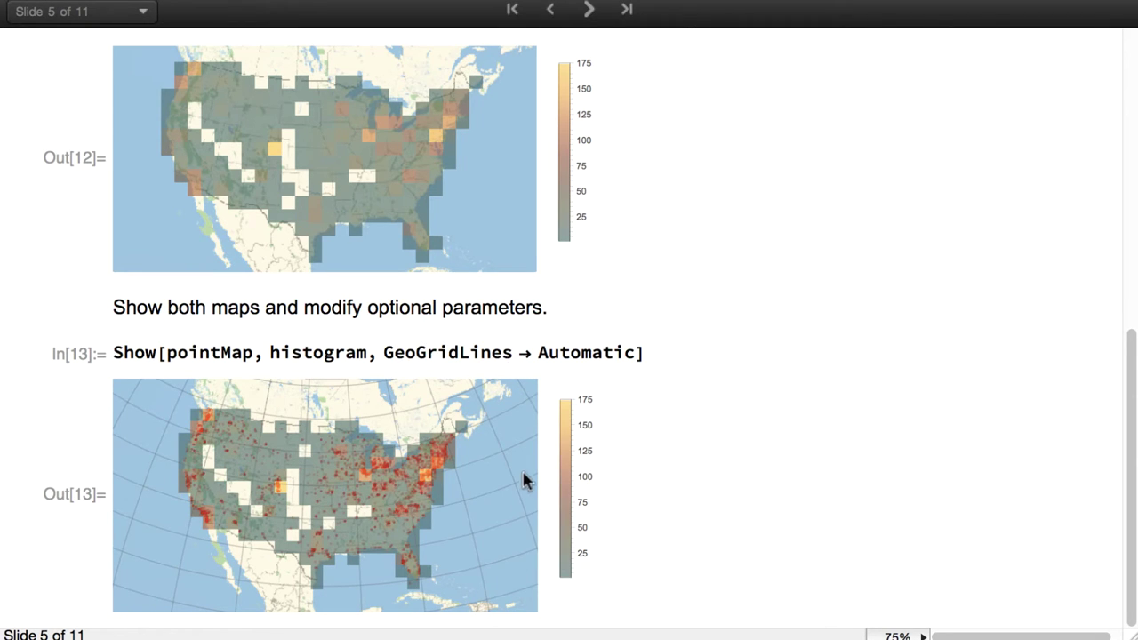
click(590, 11)
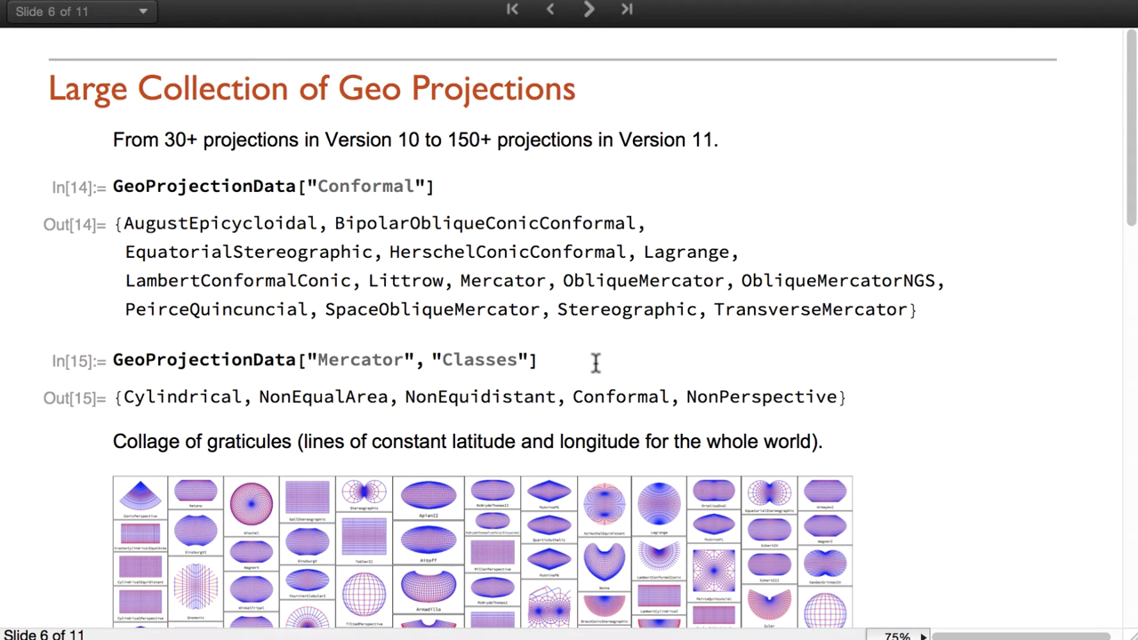
Scroll to the PeirceQuincuncial and Armadillo world maps, then advance to slide 7, Geo Lengths and Areas
scroll(596, 360, down, 8)
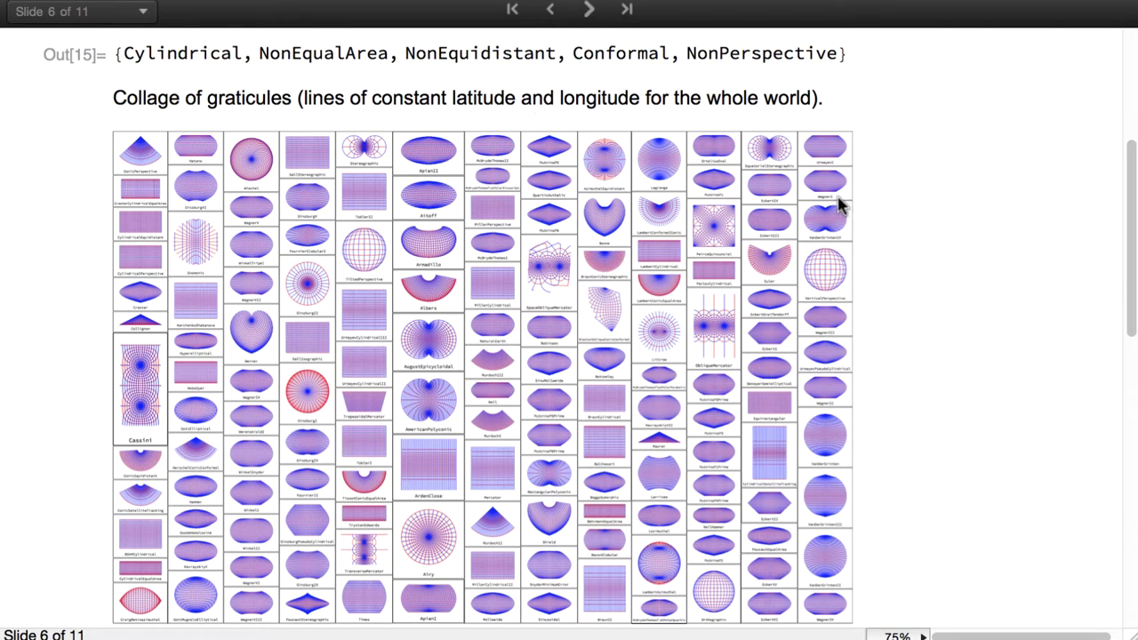
scroll(945, 227, down, 2)
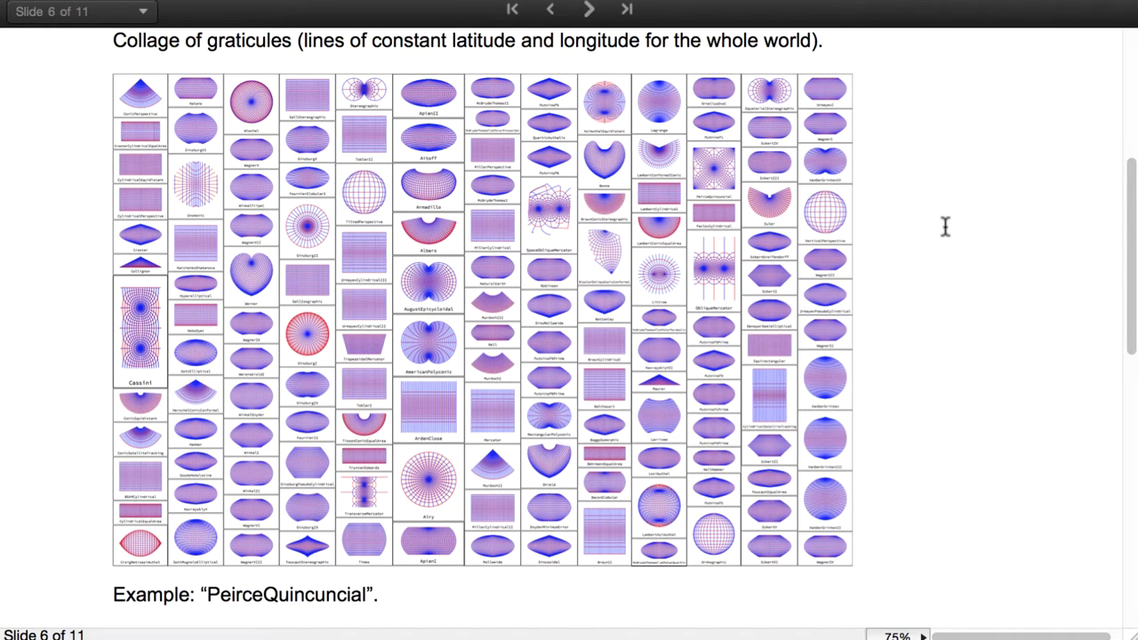
scroll(945, 226, down, 10)
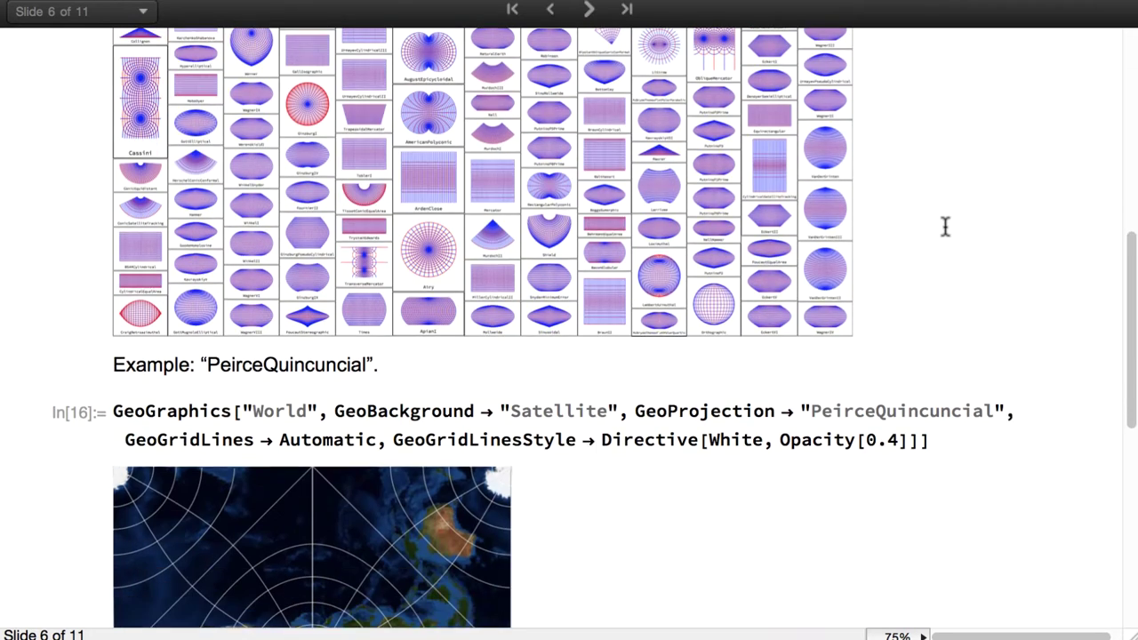
scroll(946, 227, down, 3)
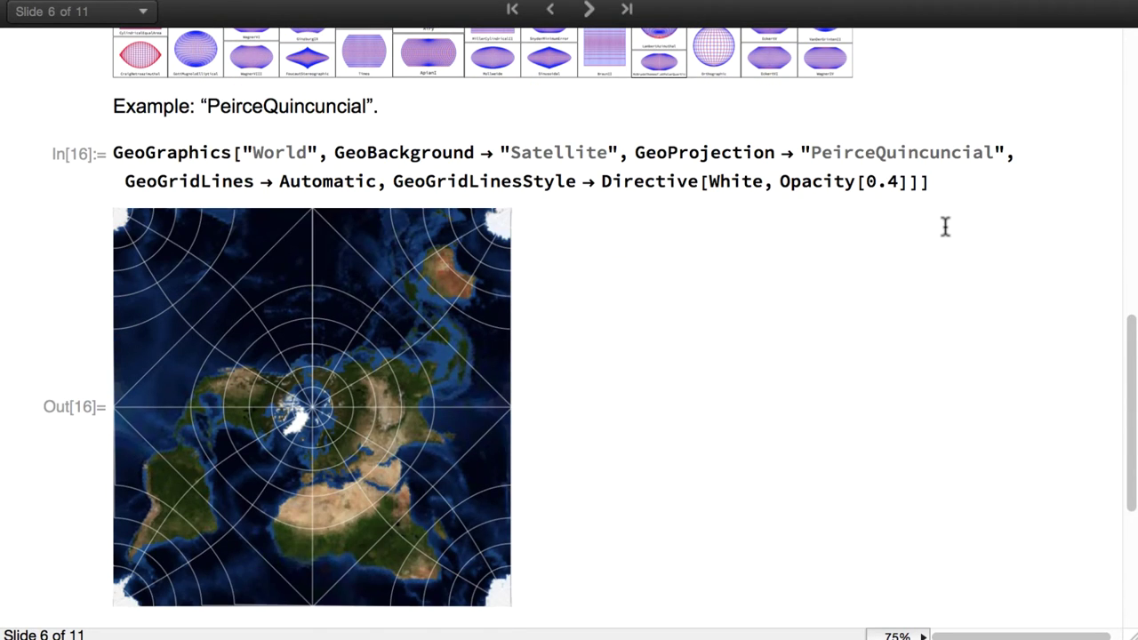
scroll(946, 227, down, 10)
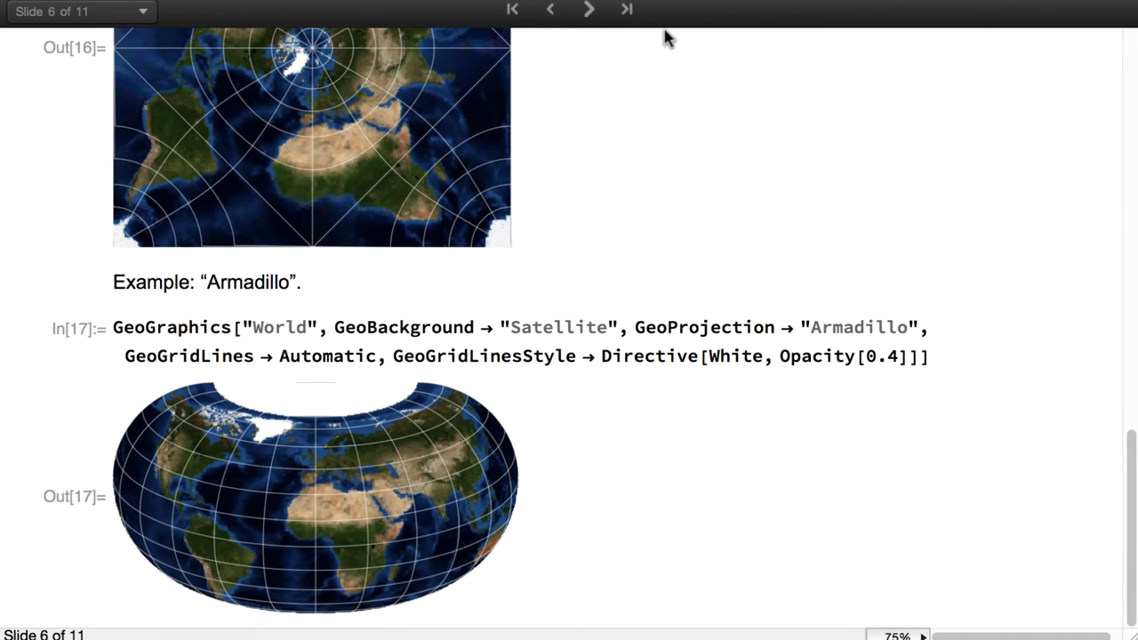
click(591, 9)
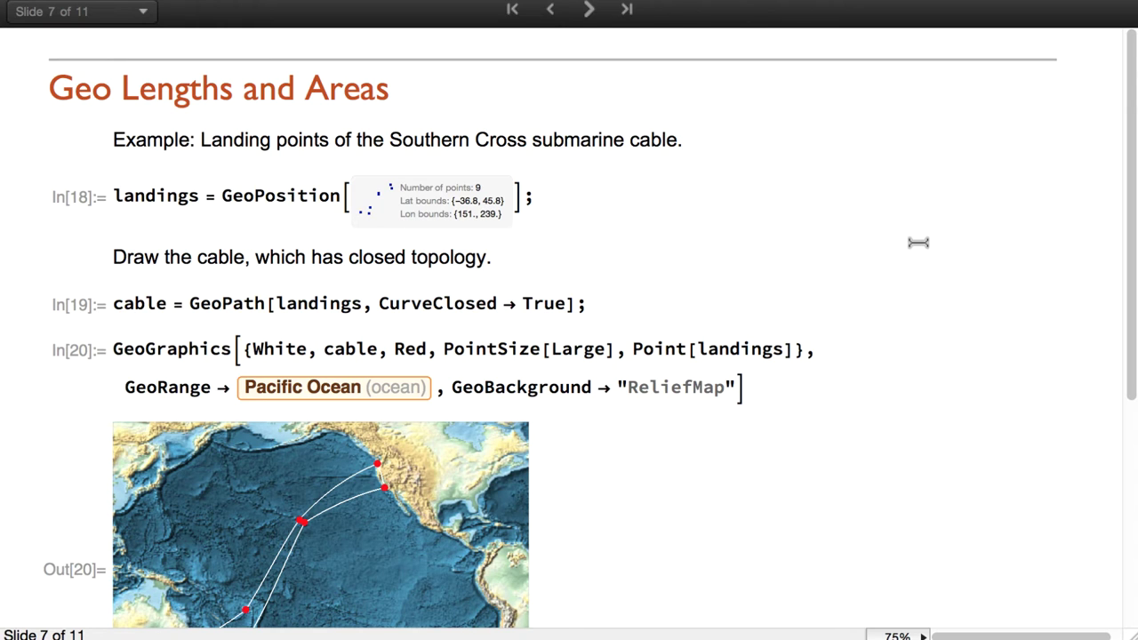
Scroll down slide 7 to the cable's 16522.4 mi GeoLength and 3.33206×10^6 mi² GeoArea
scroll(918, 242, down, 3)
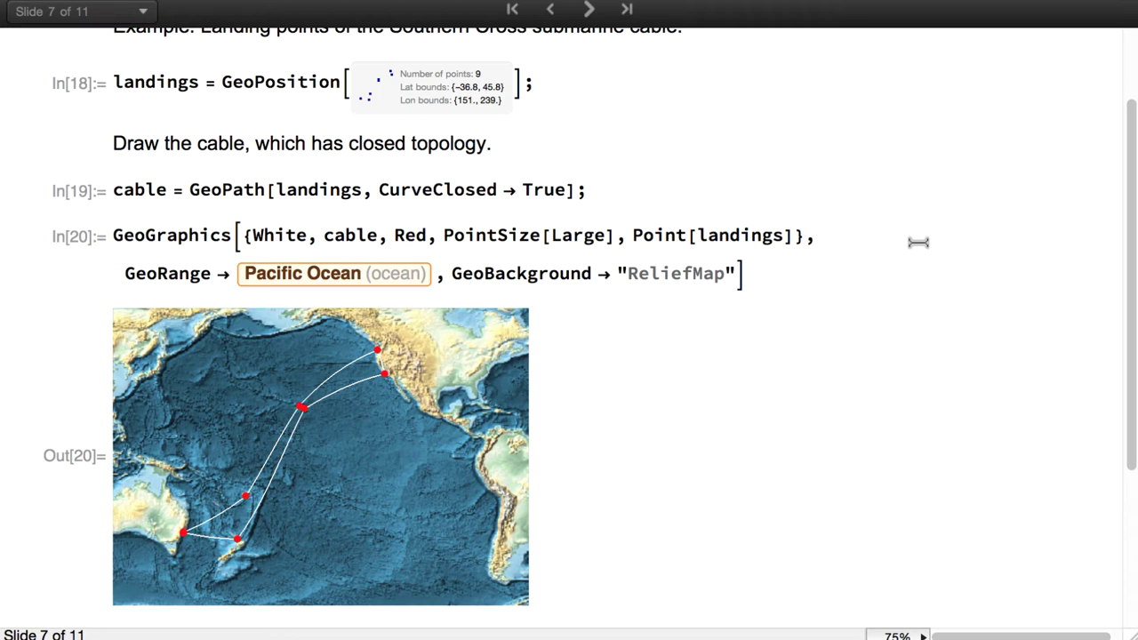
scroll(615, 71, up, 1)
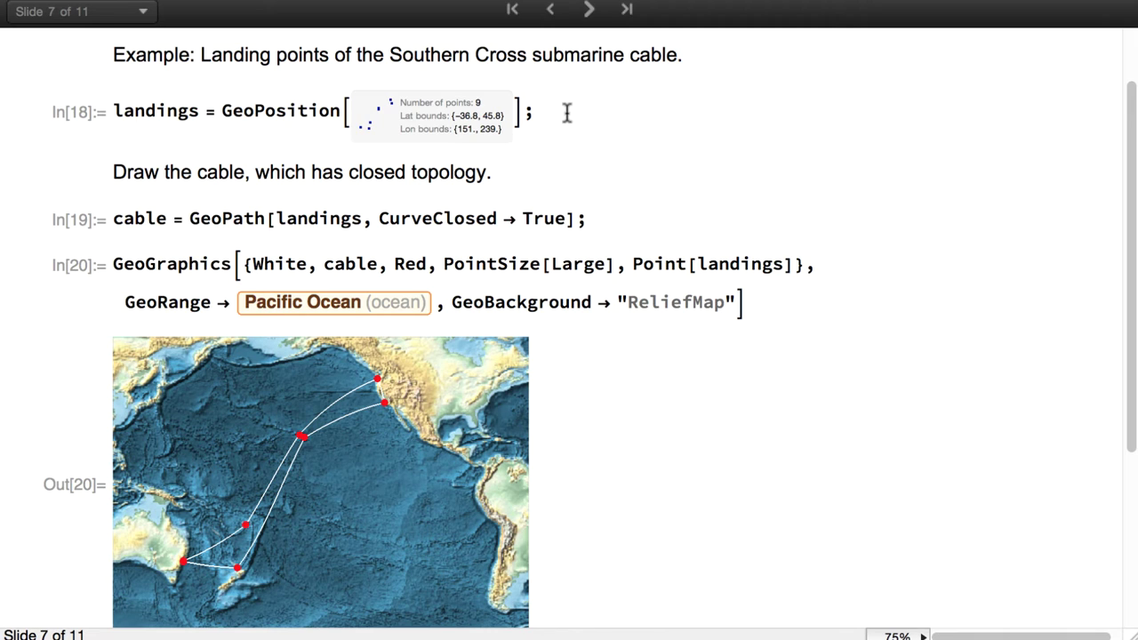
scroll(566, 113, down, 1)
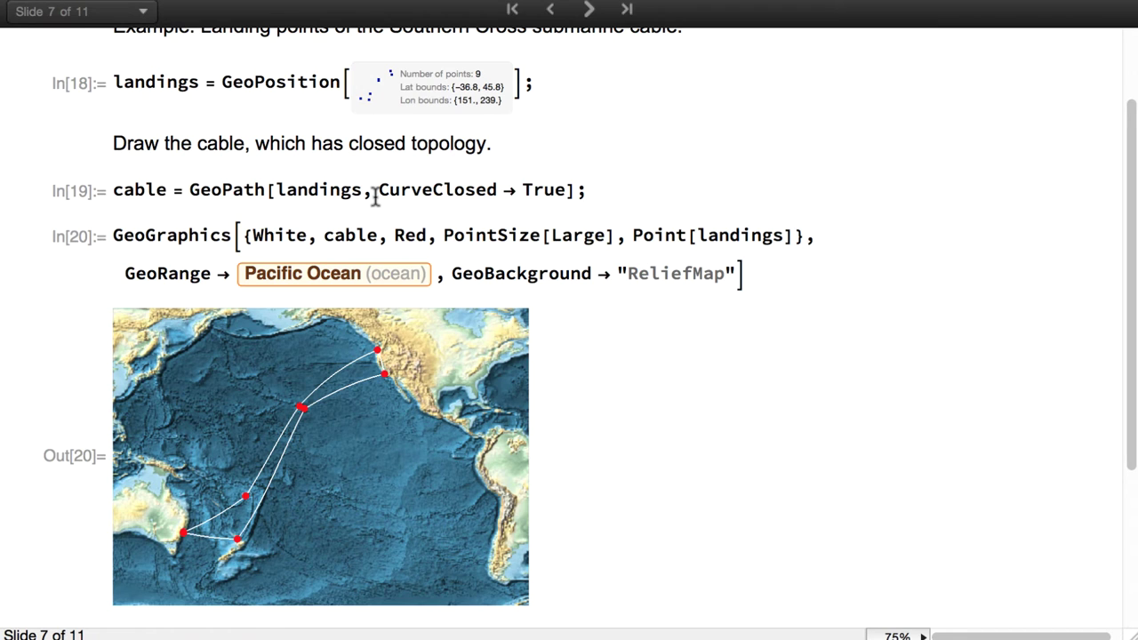
scroll(375, 195, down, 2)
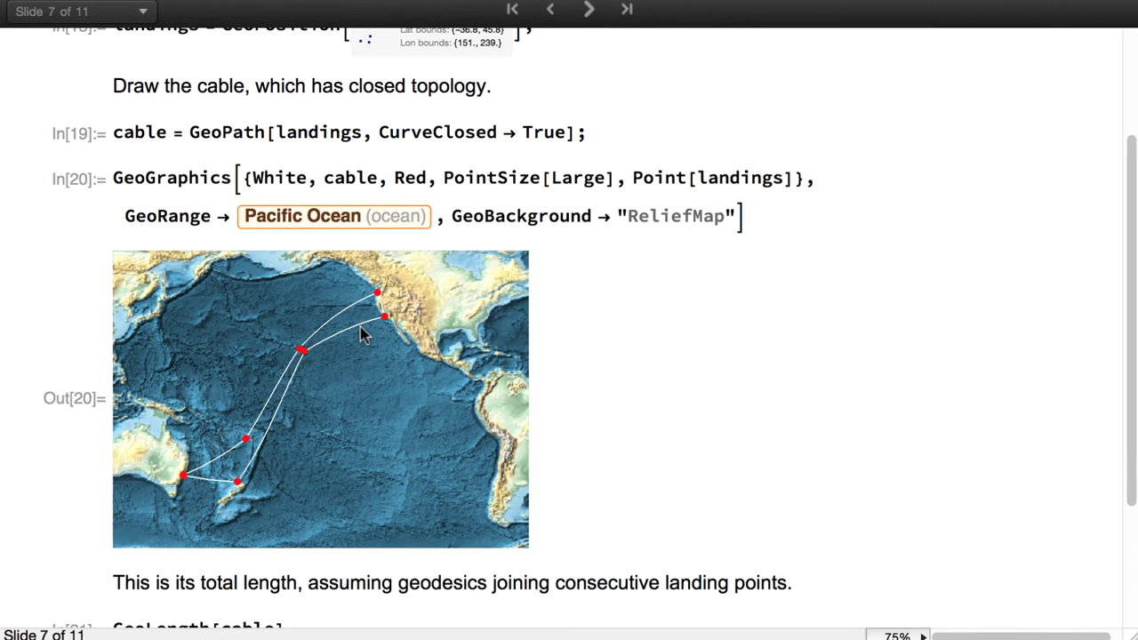
scroll(360, 326, down, 5)
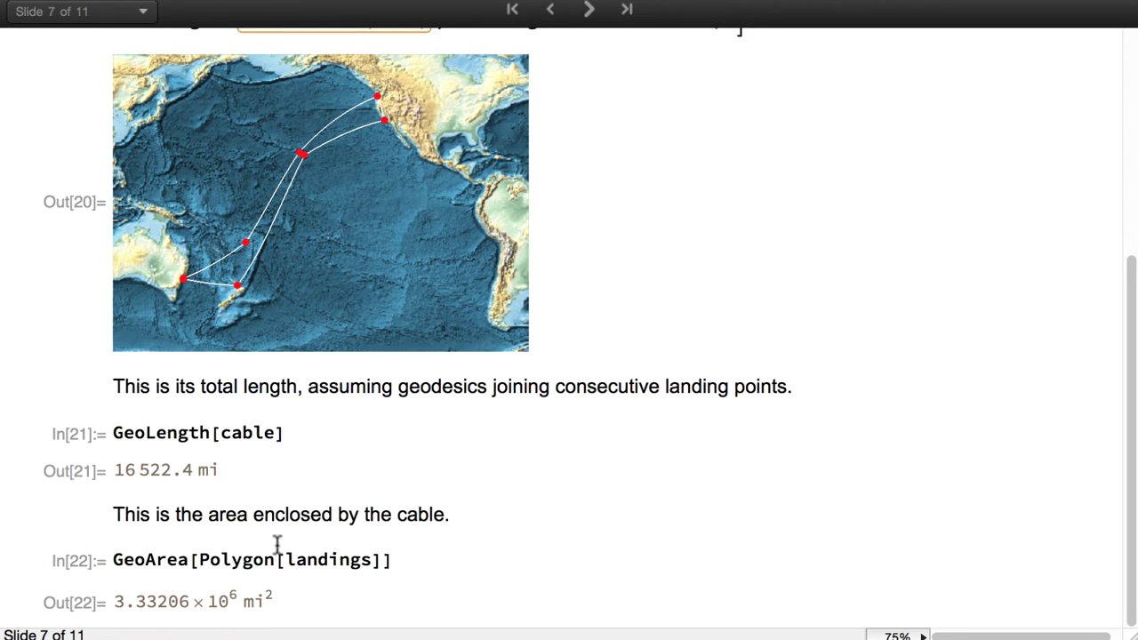
Advance to slide 8, Travel Directions, and scroll through the 3011.53 mi Seattle–New Orleans route to its driving instructions
click(589, 8)
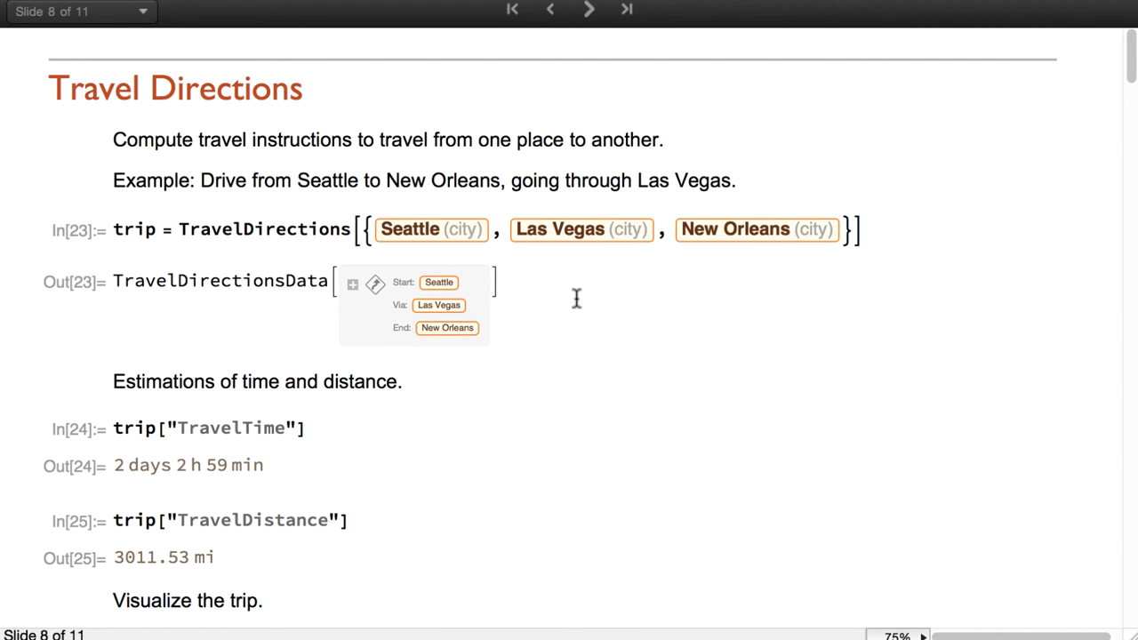
scroll(576, 299, down, 3)
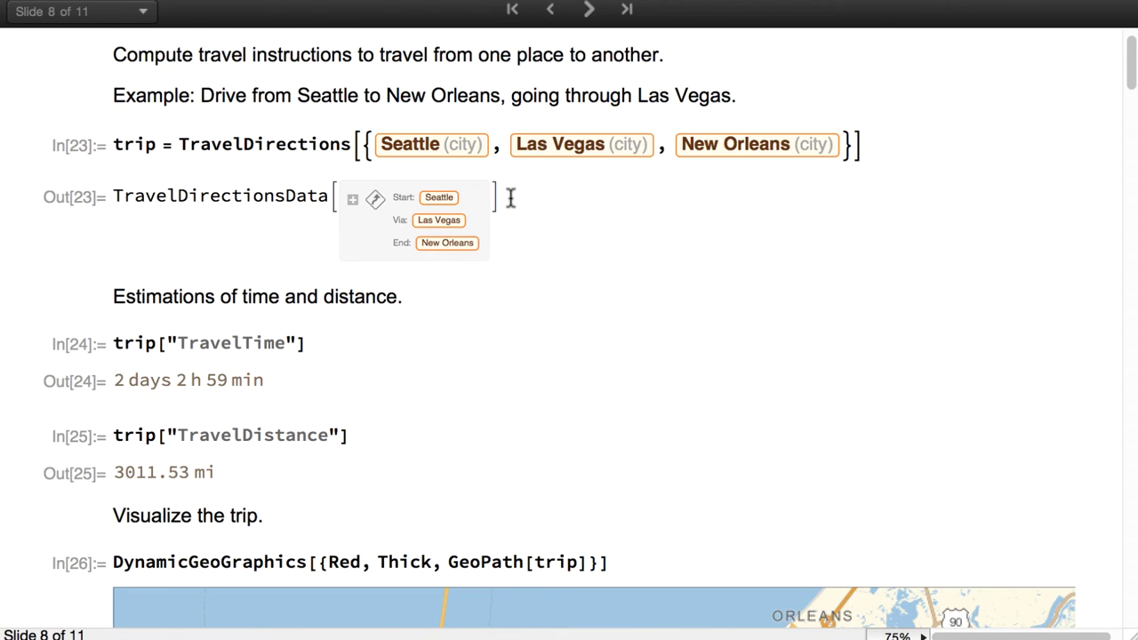
scroll(511, 197, down, 4)
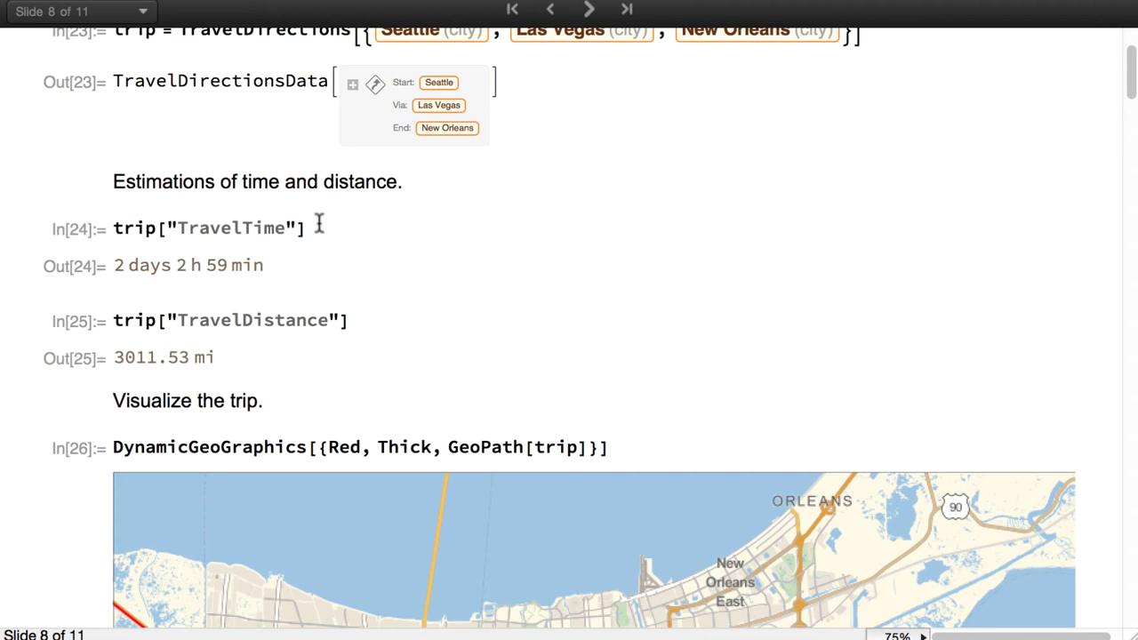
scroll(318, 225, down, 5)
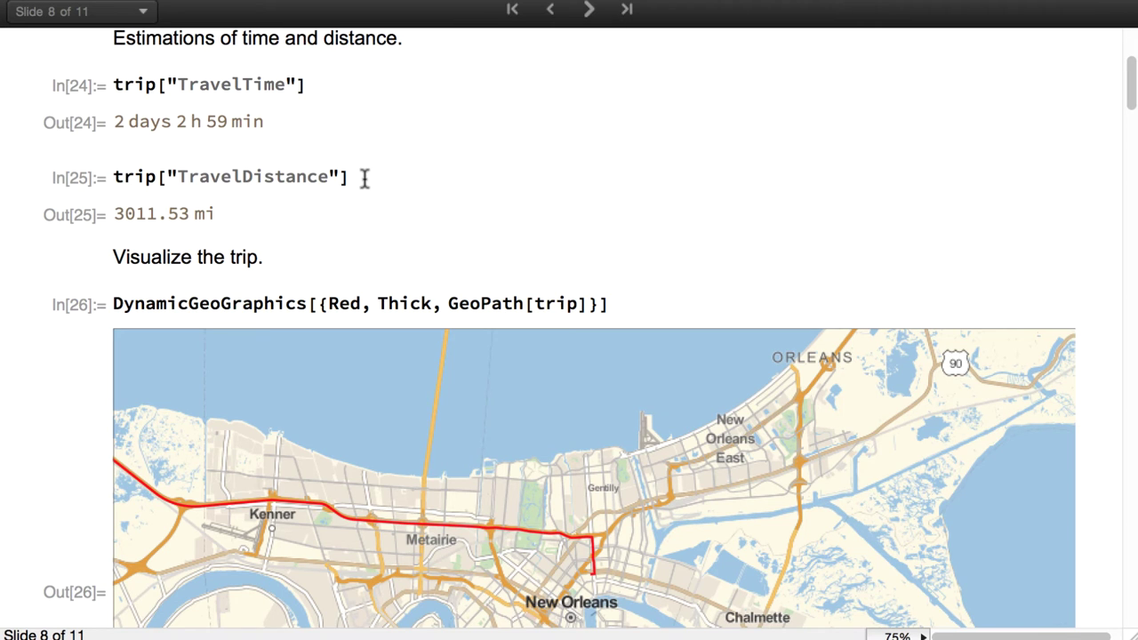
scroll(364, 178, down, 6)
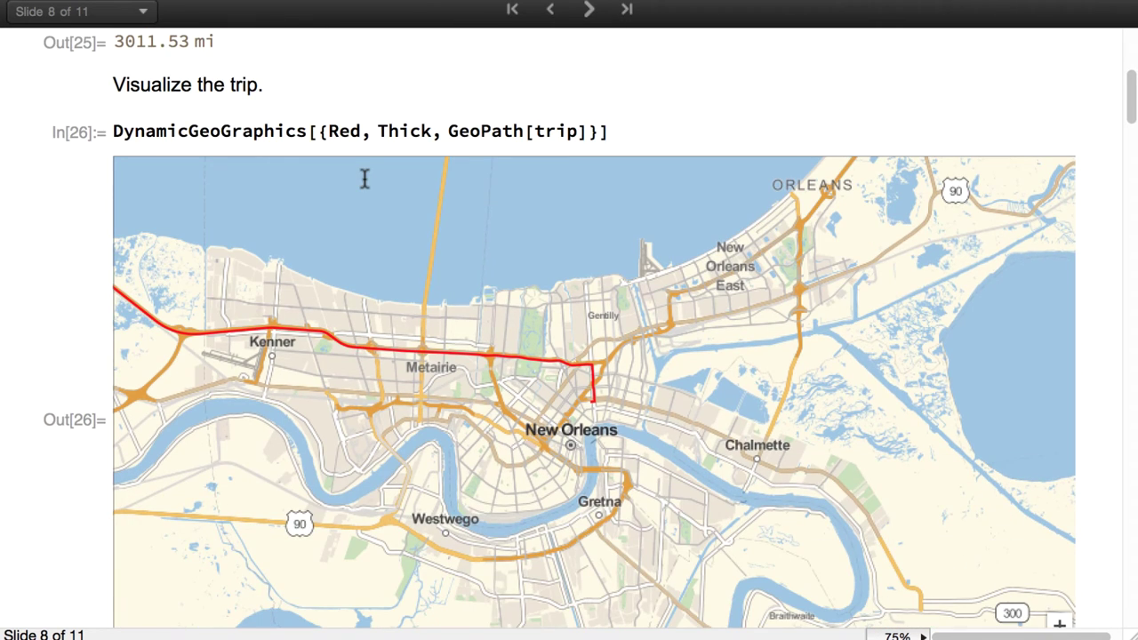
scroll(364, 178, down, 5)
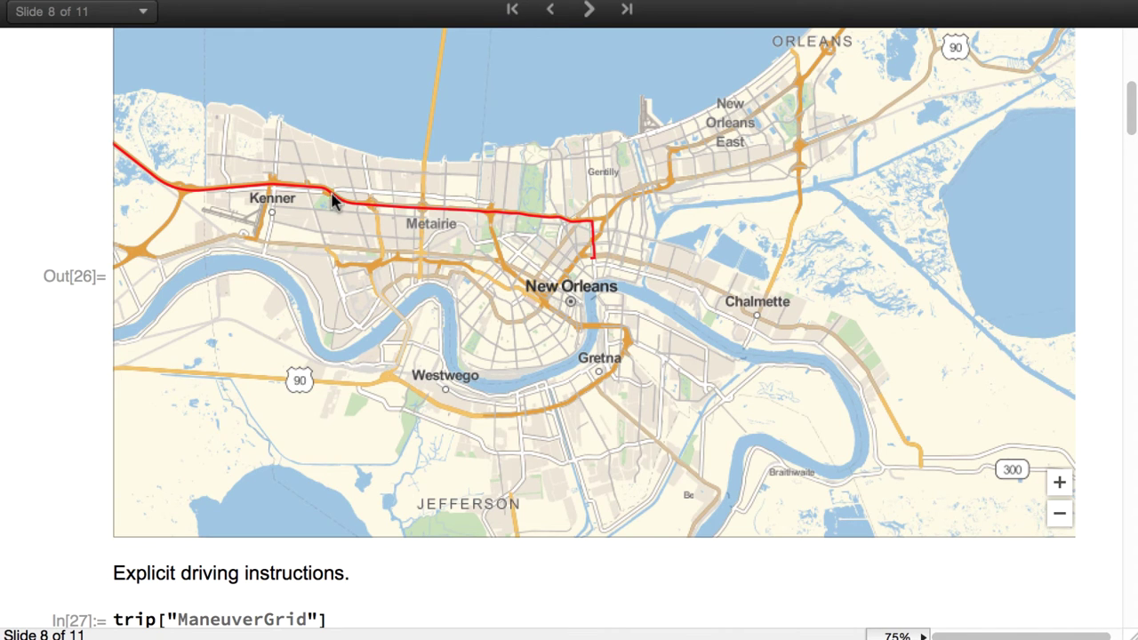
scroll(578, 249, down, 10)
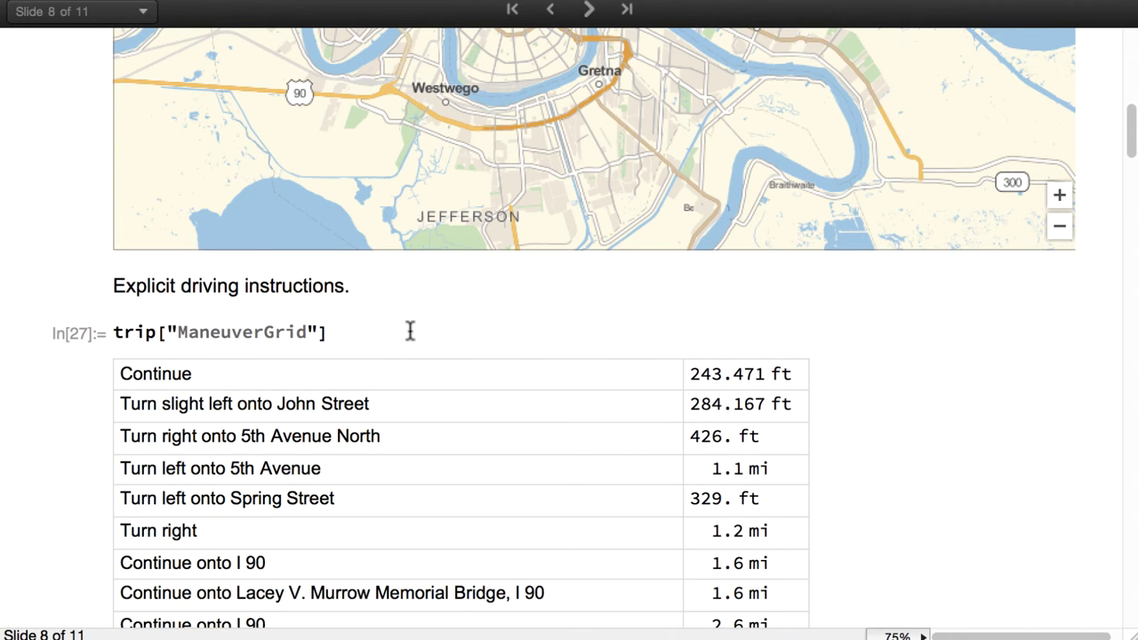
Advance to slide 9, Improved Data, and scroll to the Roman Empire relief map
click(587, 7)
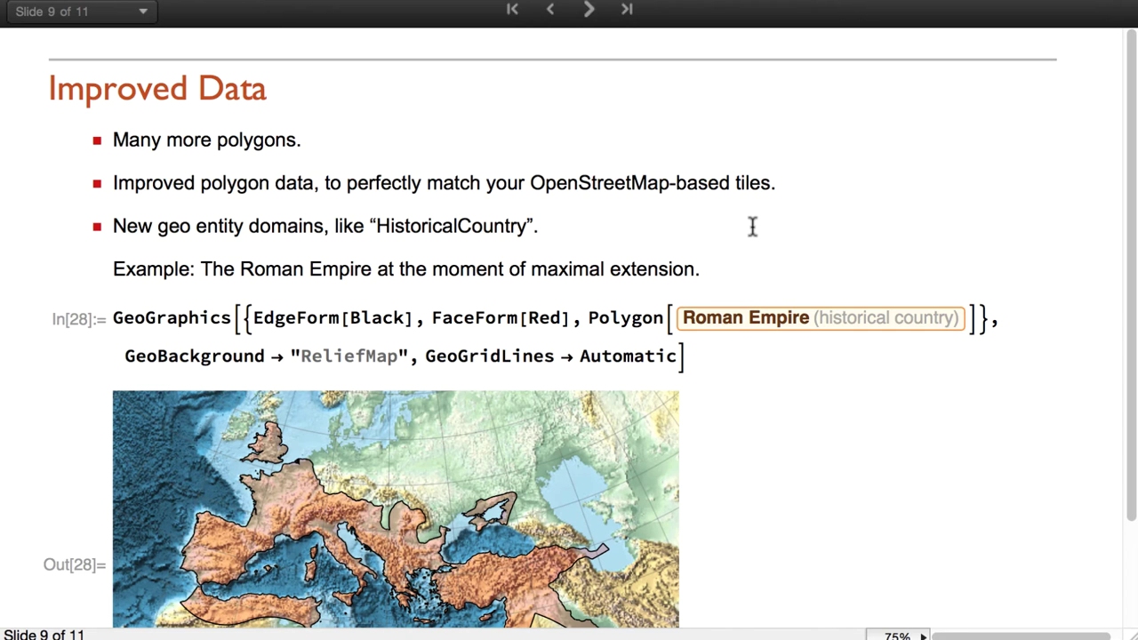
scroll(752, 227, down, 3)
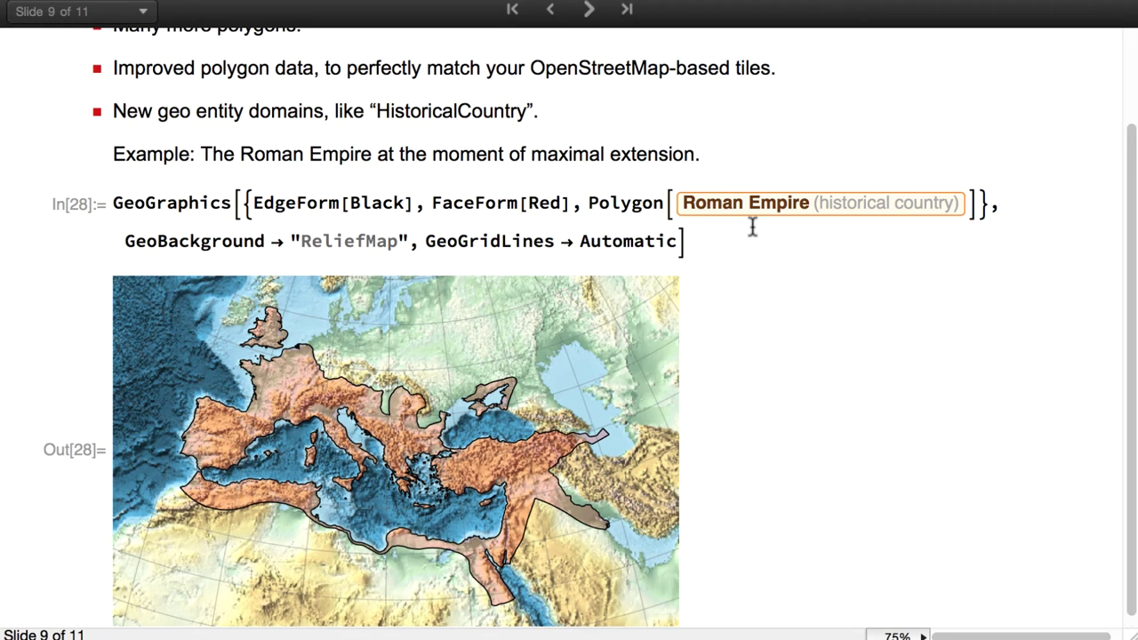
scroll(753, 227, down, 1)
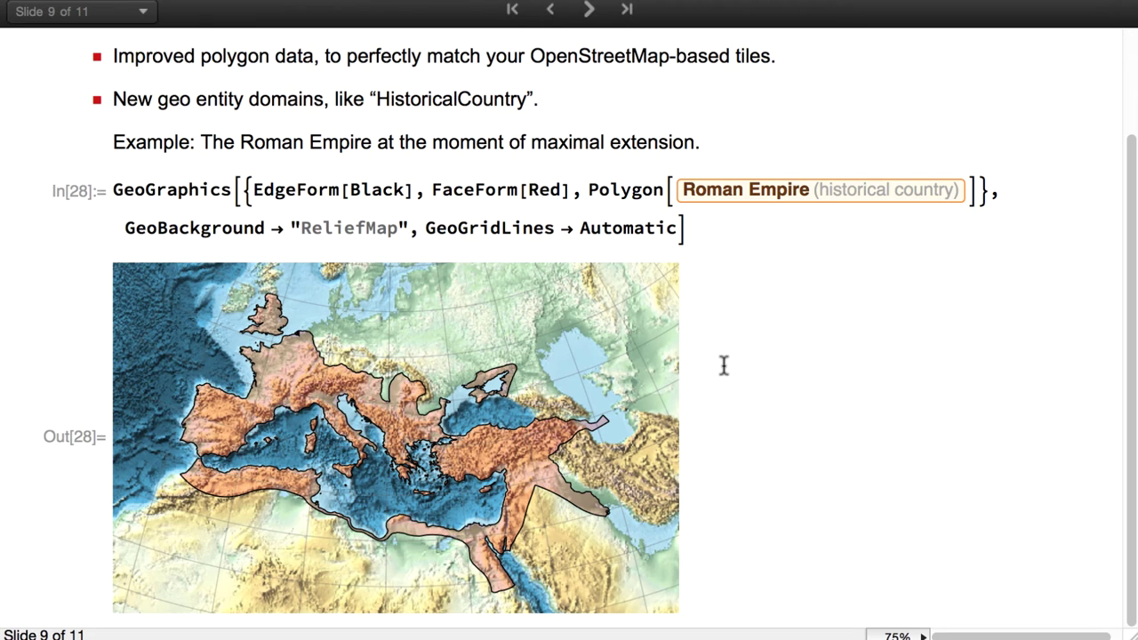
click(589, 9)
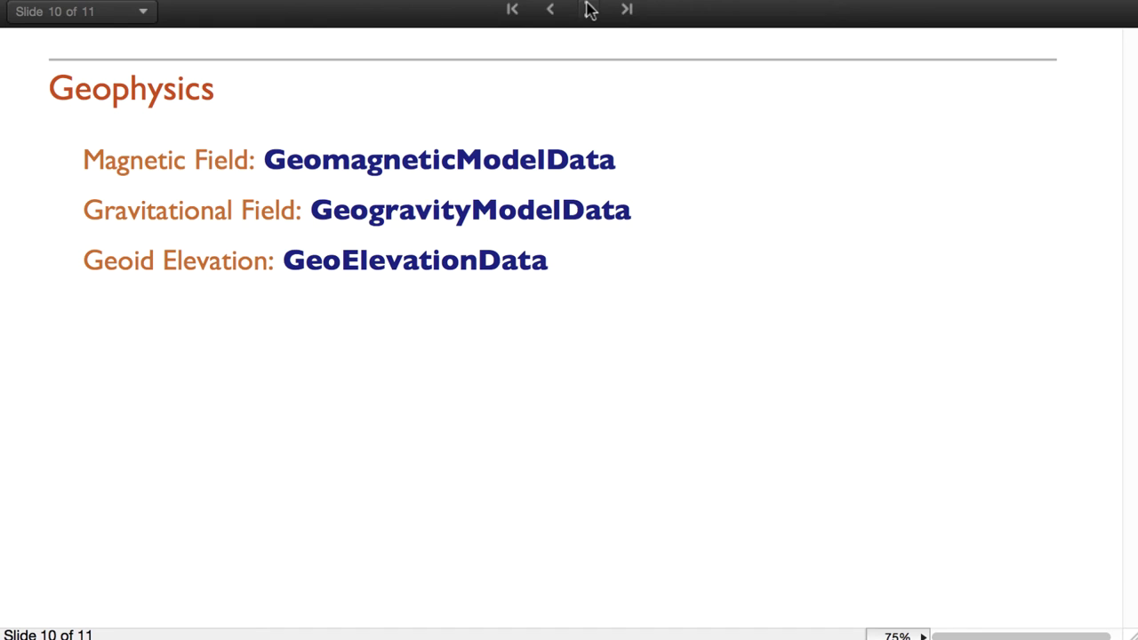
mouse_move(1097, 166)
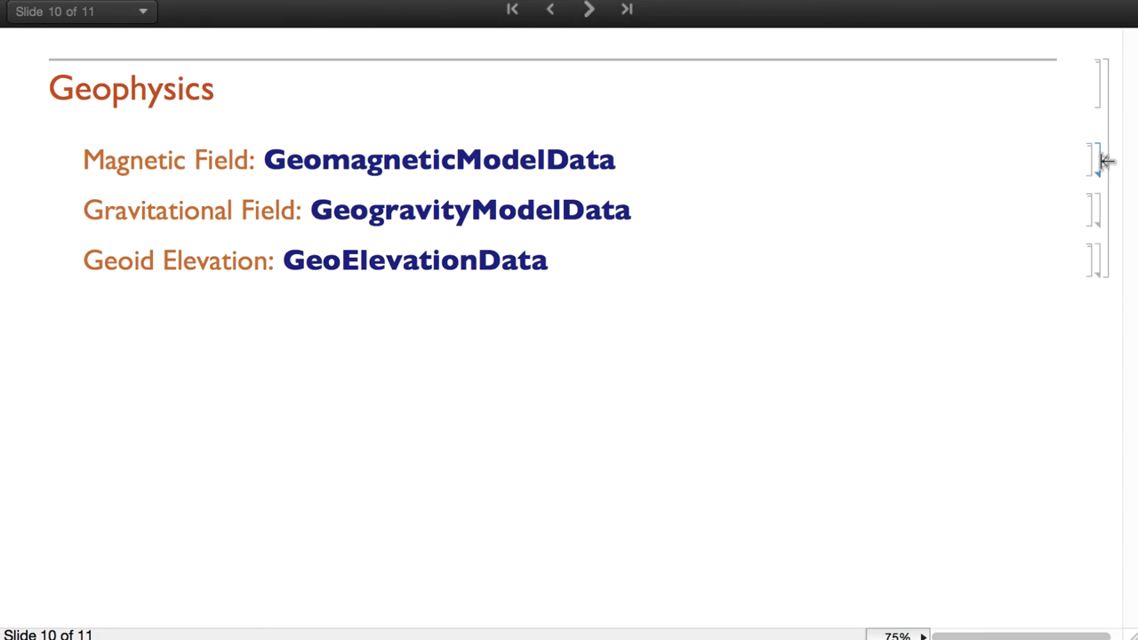
double_click(1100, 160)
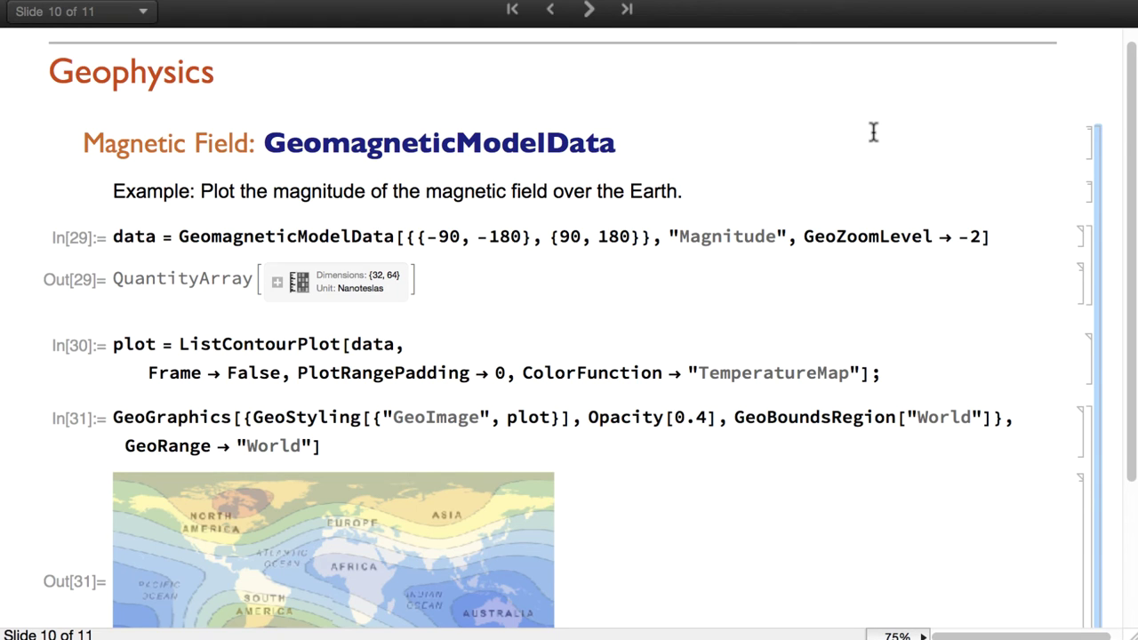
scroll(873, 131, down, 1)
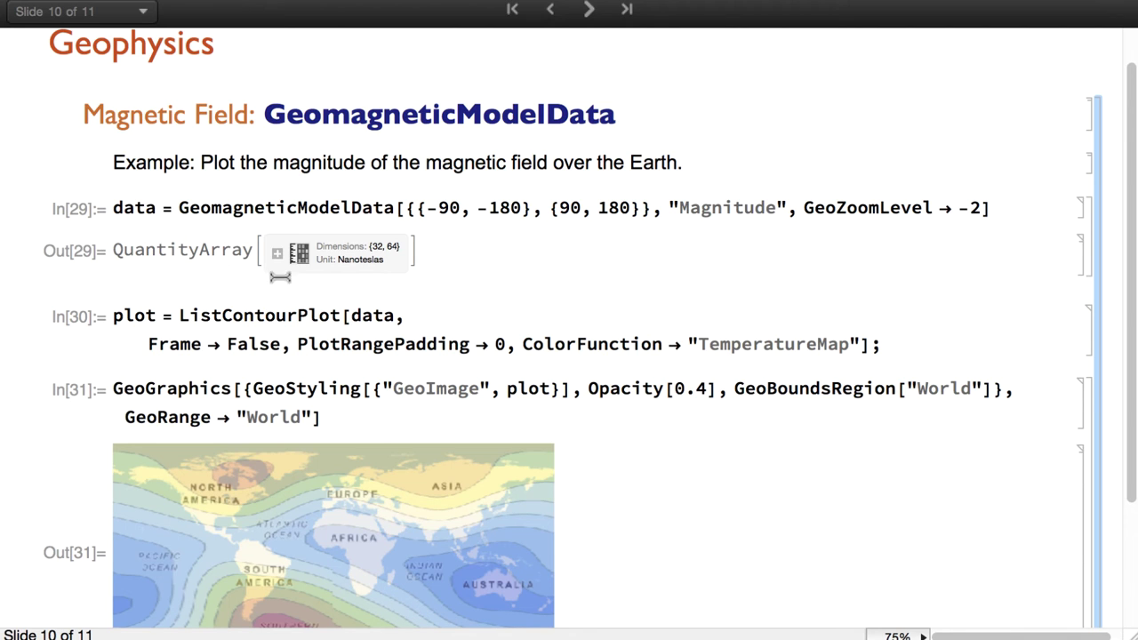
scroll(469, 288, down, 3)
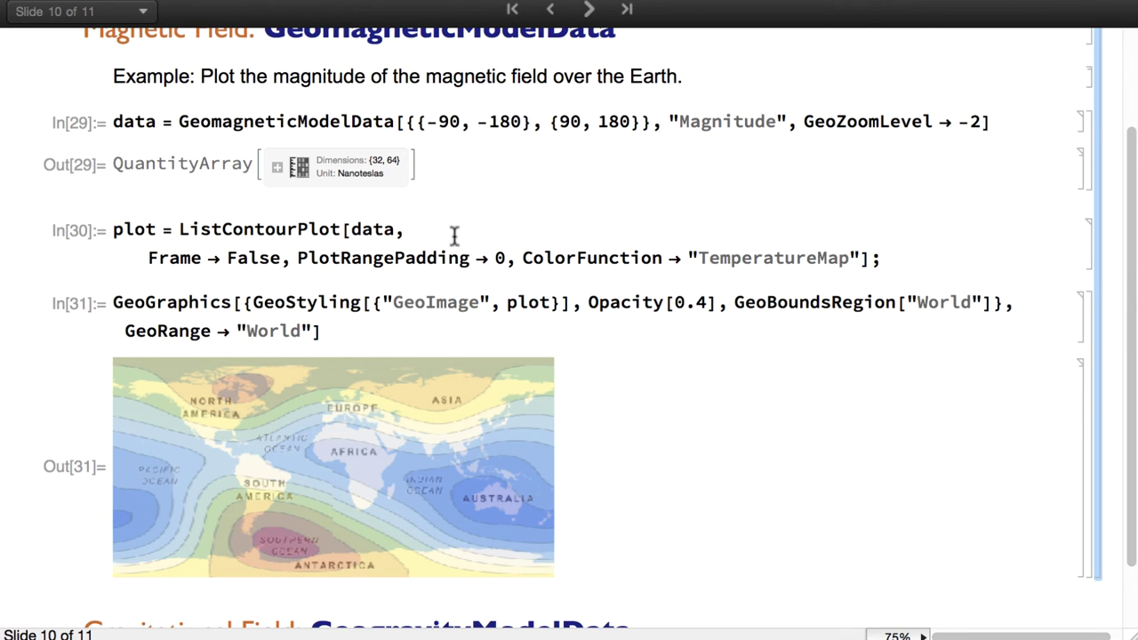
scroll(453, 236, down, 1)
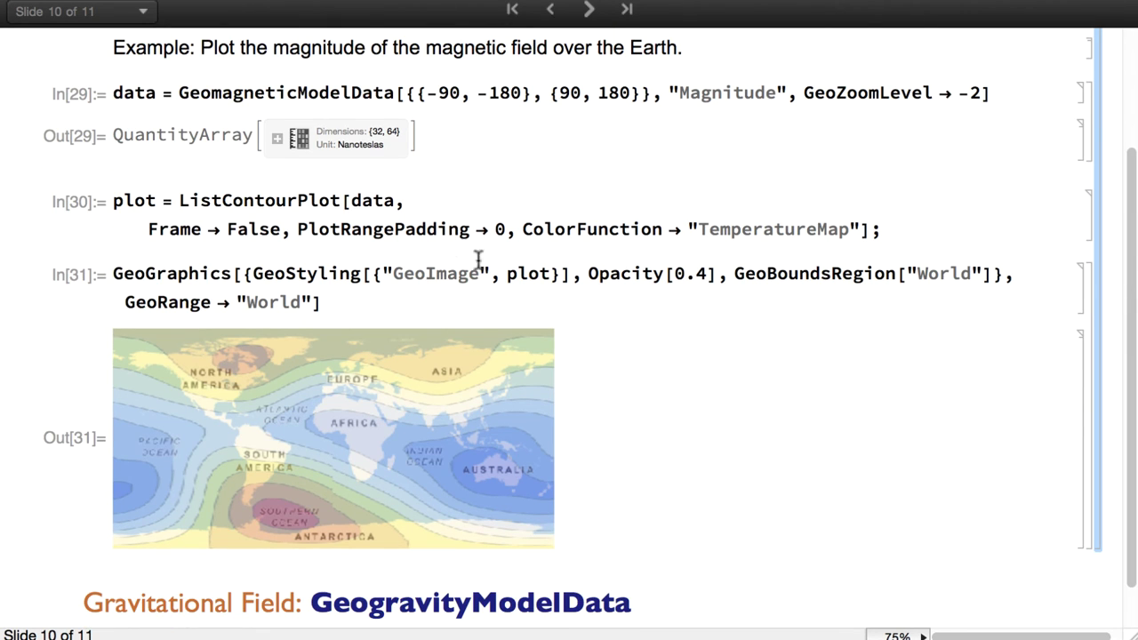
scroll(655, 377, down, 2)
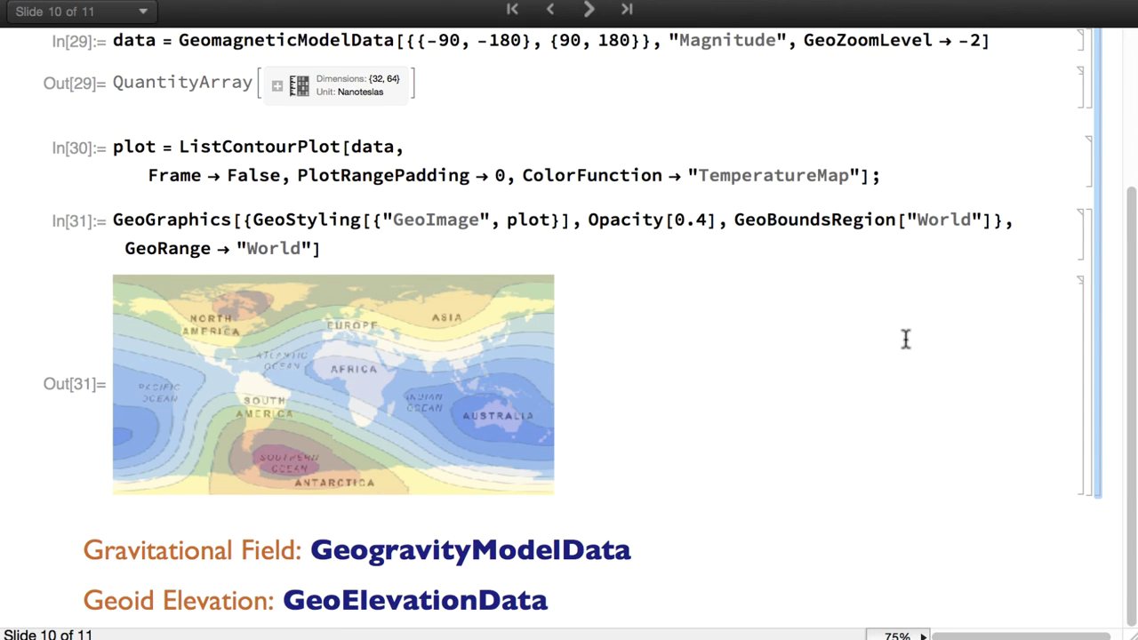
double_click(1101, 259)
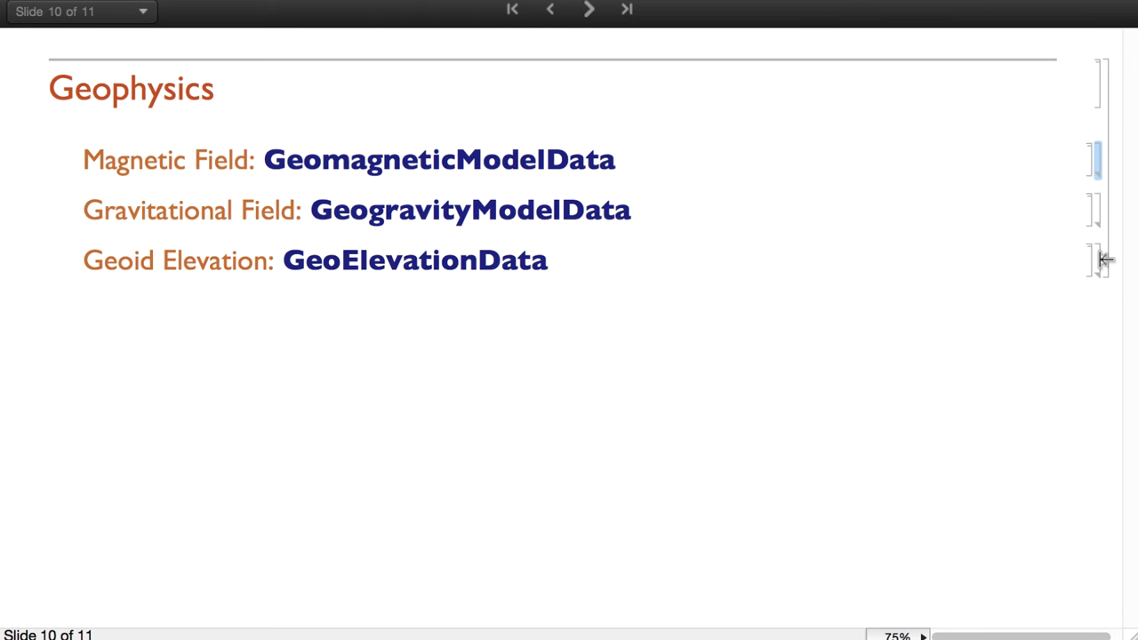
double_click(1100, 212)
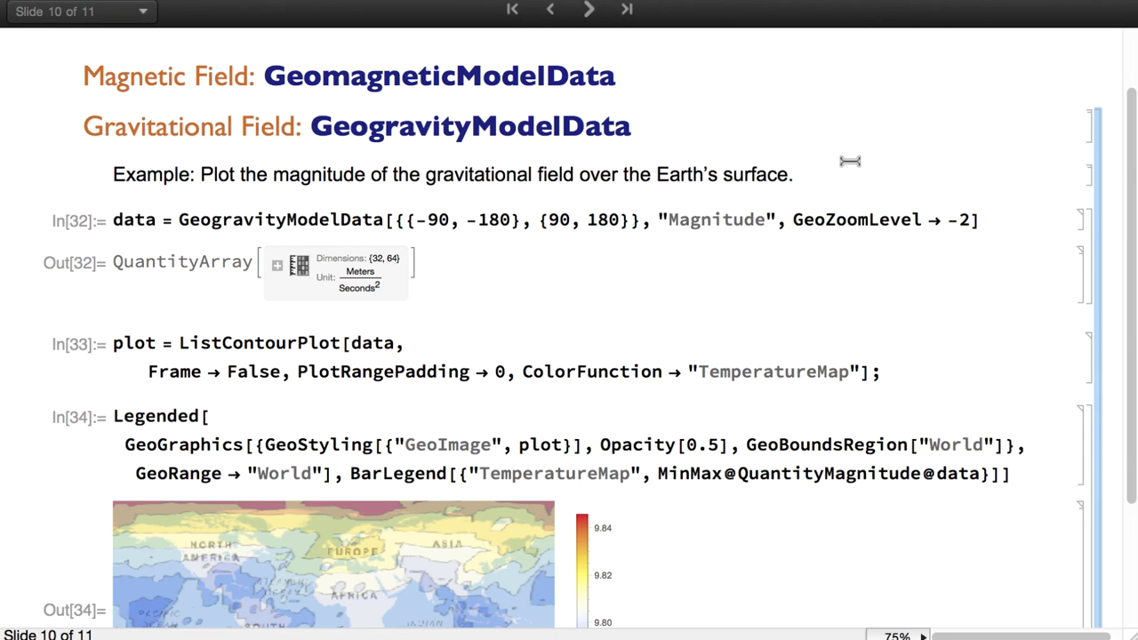
scroll(850, 161, down, 2)
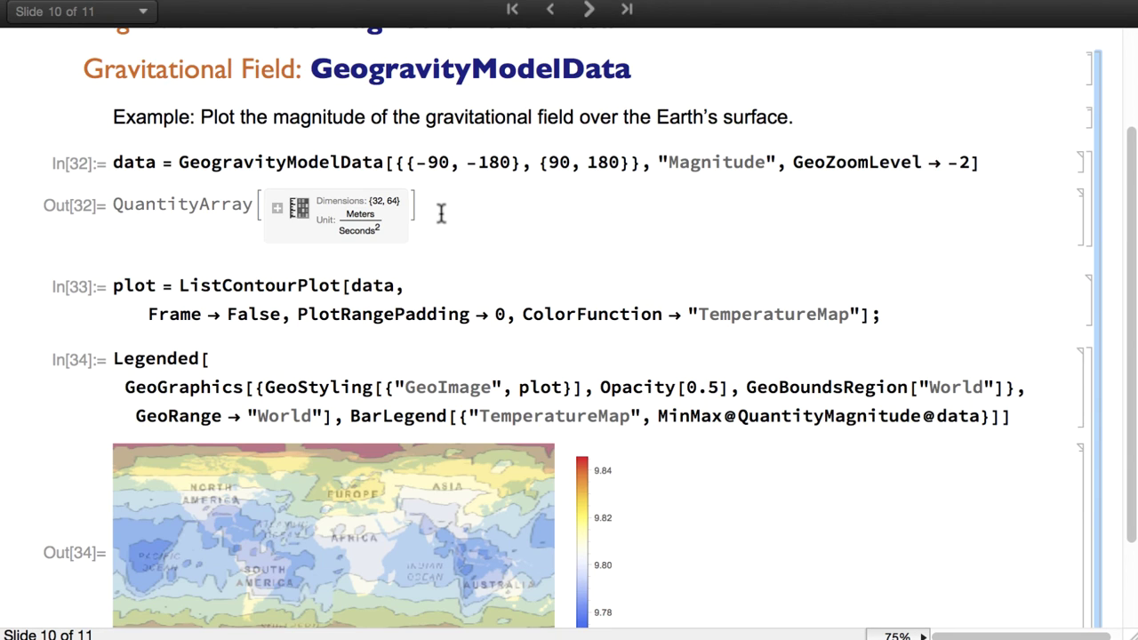
scroll(439, 213, down, 2)
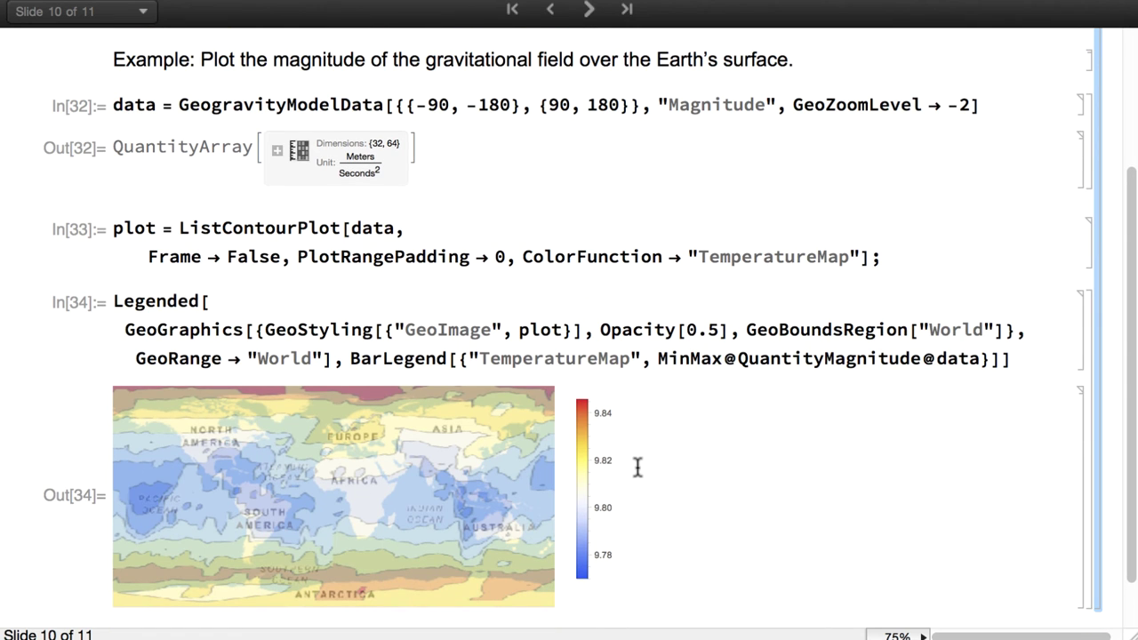
Collapse the Gravitational Field example, expand Geoid Elevation to show the geoid undulation map, then collapse it
double_click(1101, 278)
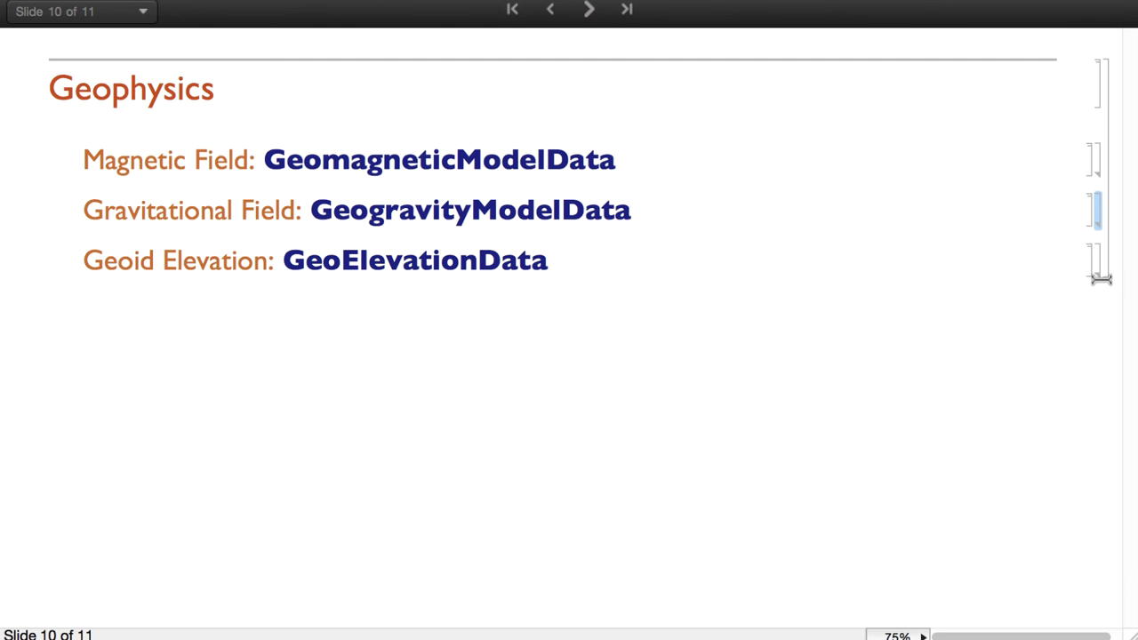
double_click(1103, 258)
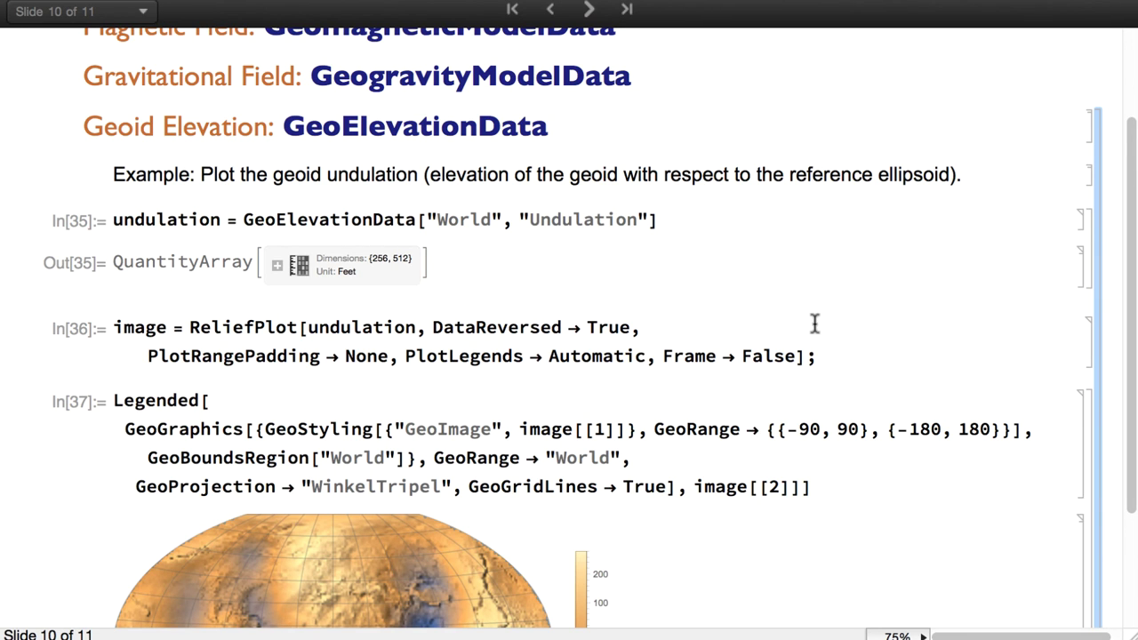
scroll(816, 323, down, 3)
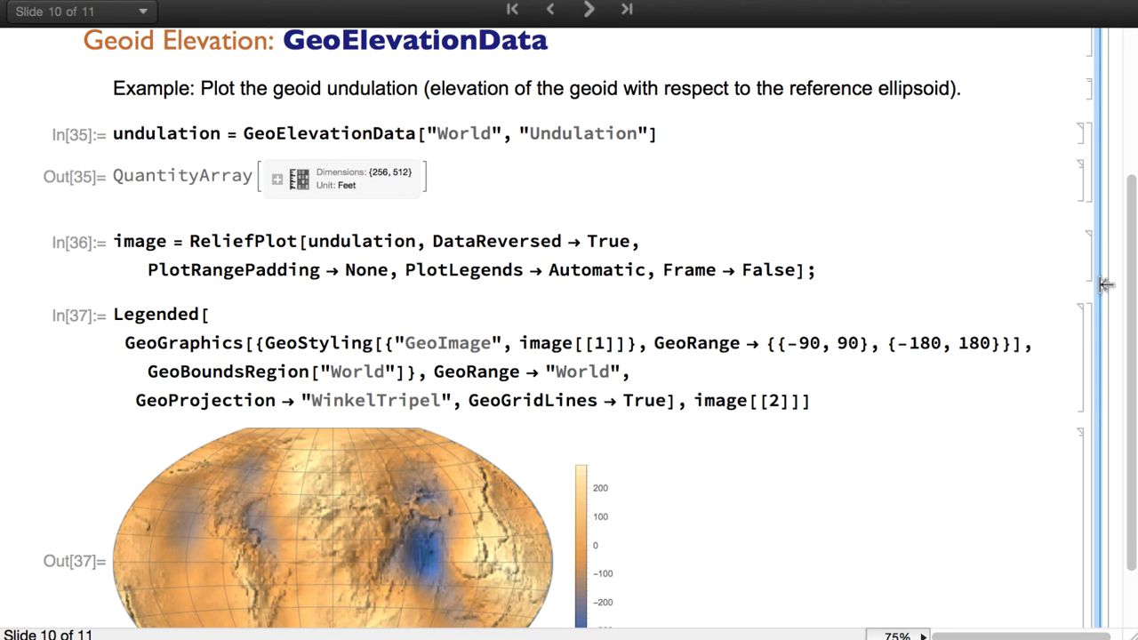
double_click(1101, 284)
click(589, 9)
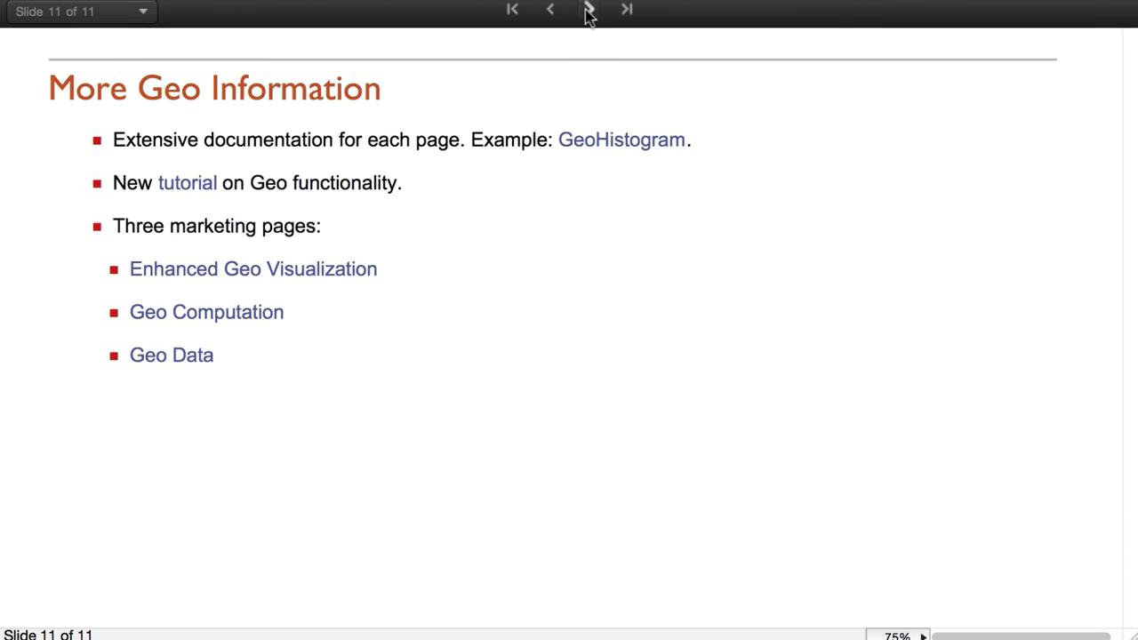